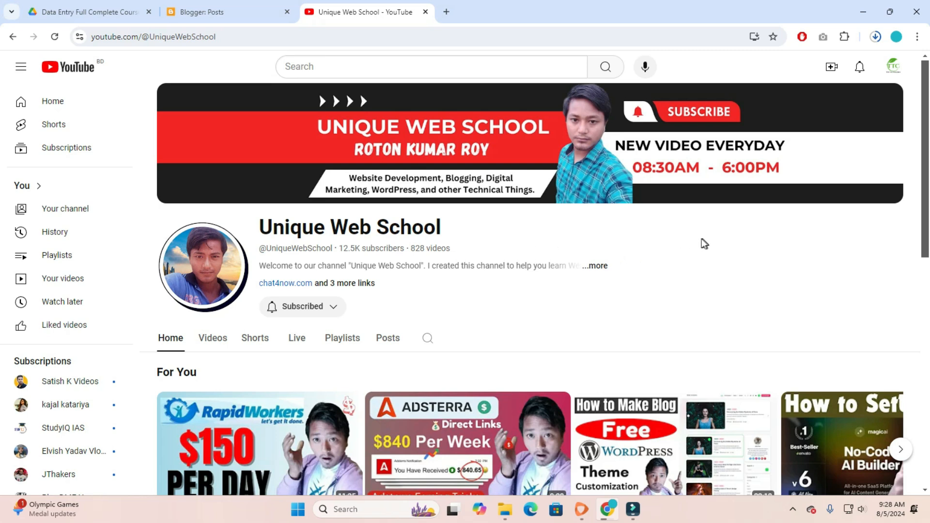
left_click(196, 20)
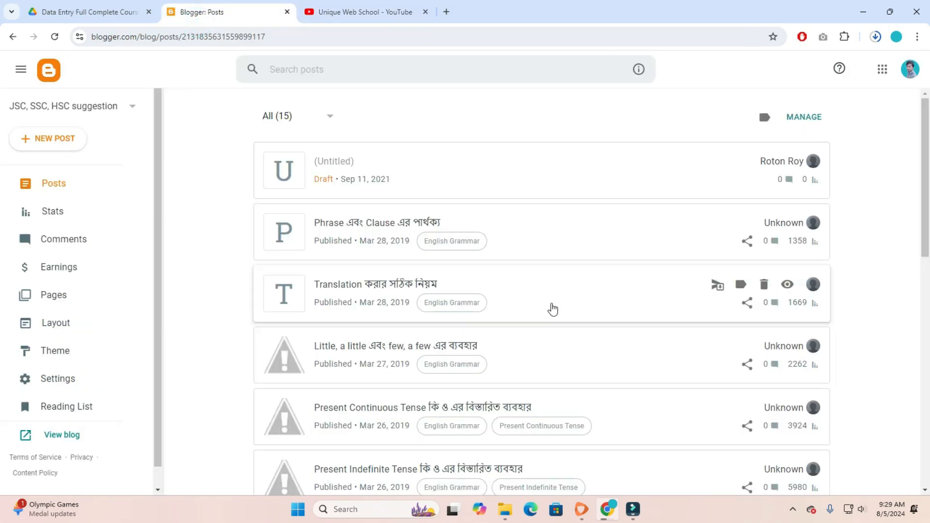
left_click(327, 11)
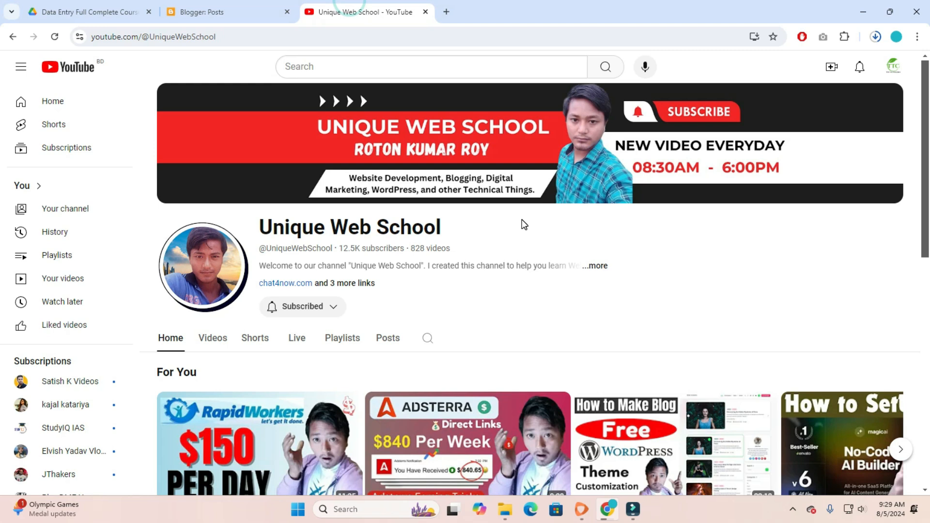
Search the web for "htmlcodegenerator" in a new browser tab and open the htmlcodegenerator-tools.com site
left_click(446, 13)
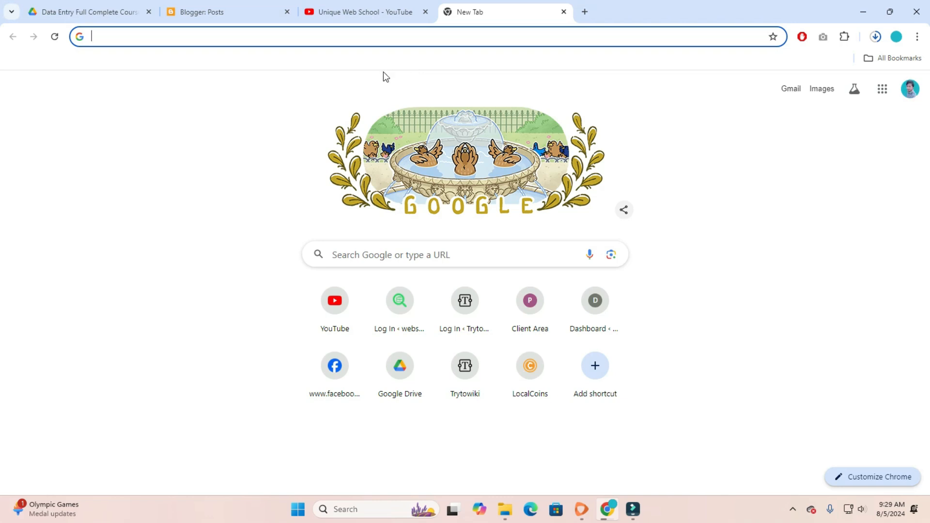
type("htmlcodegenerator")
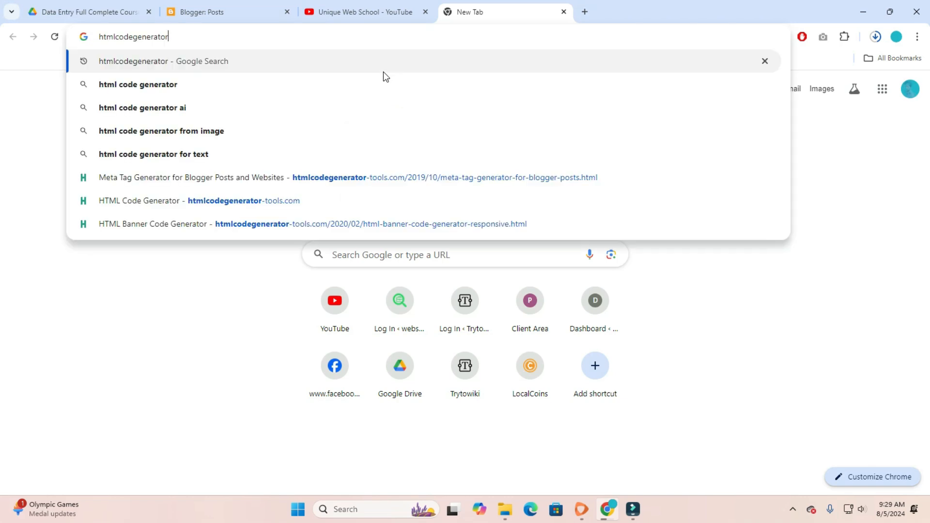
key("Return")
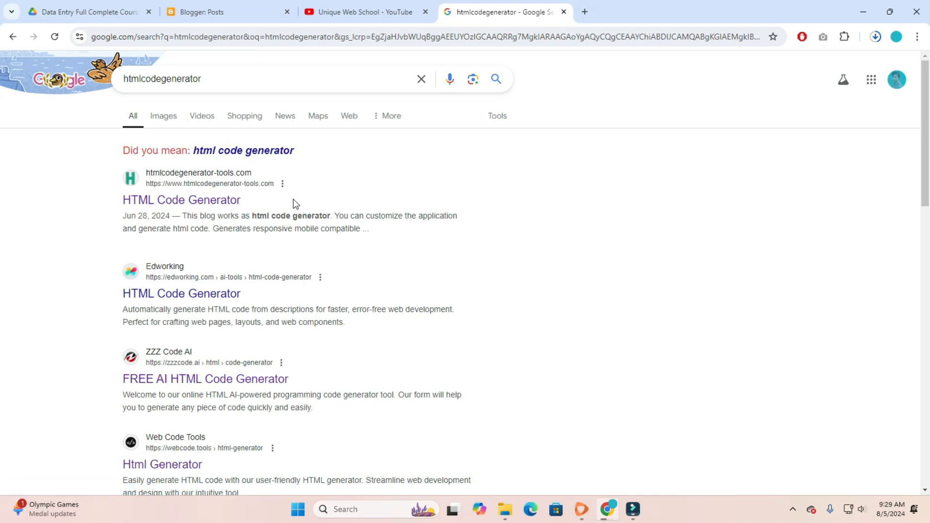
left_click(165, 200)
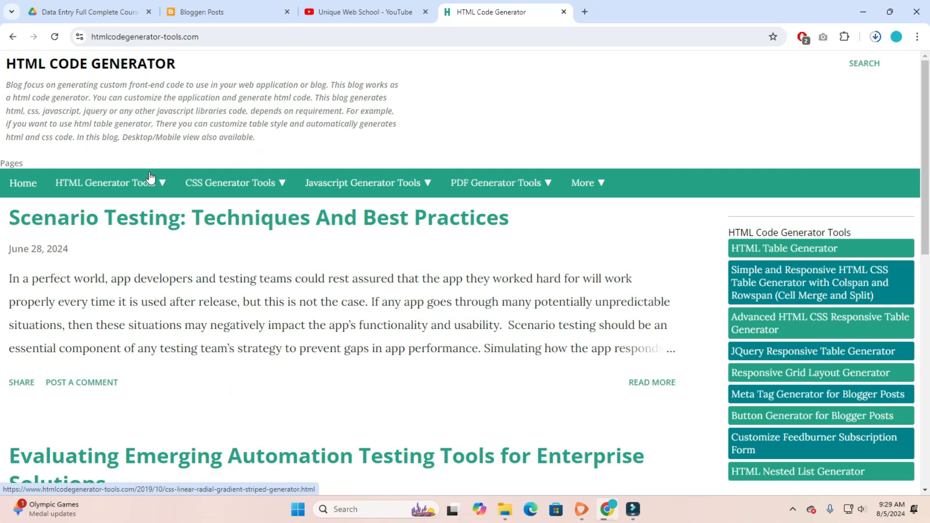
Find the HTML Banner Code Generator among the site's tools and open its page
mouse_move(151, 179)
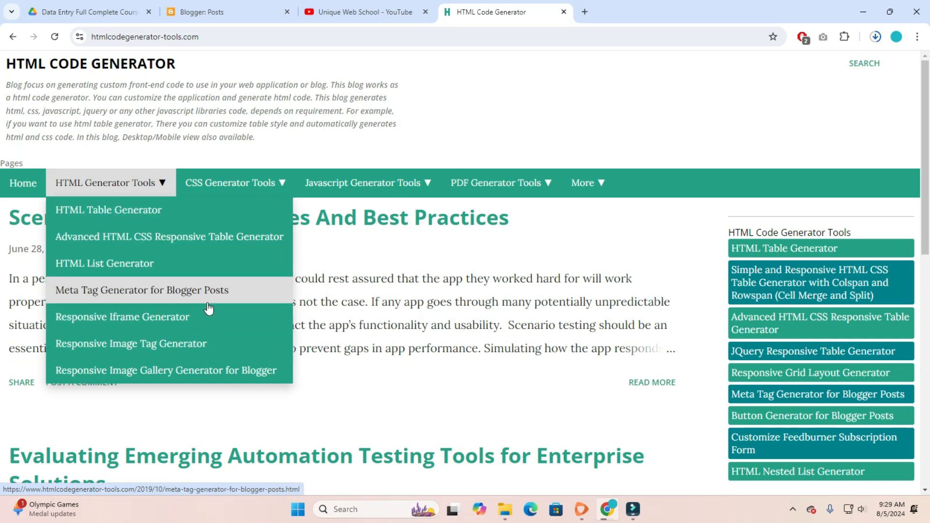
scroll(209, 308, "down", 1)
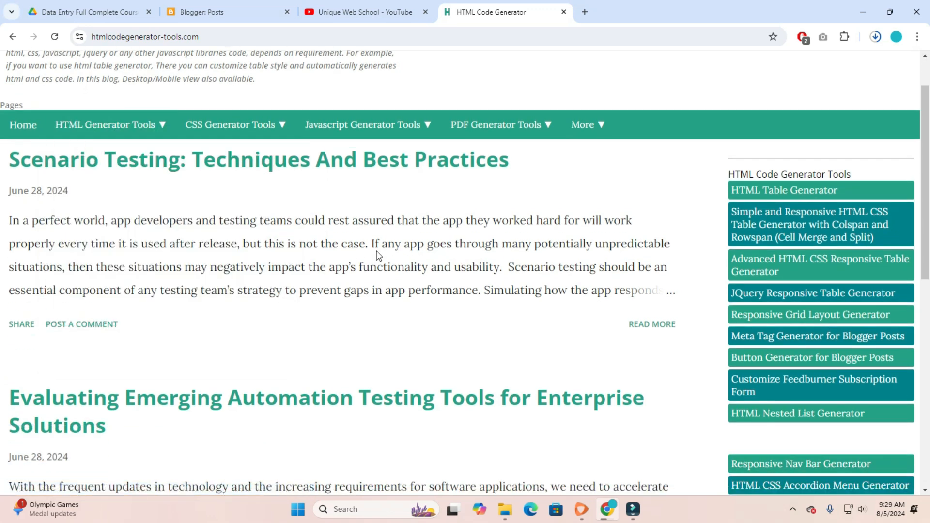
scroll(586, 253, "down", 7)
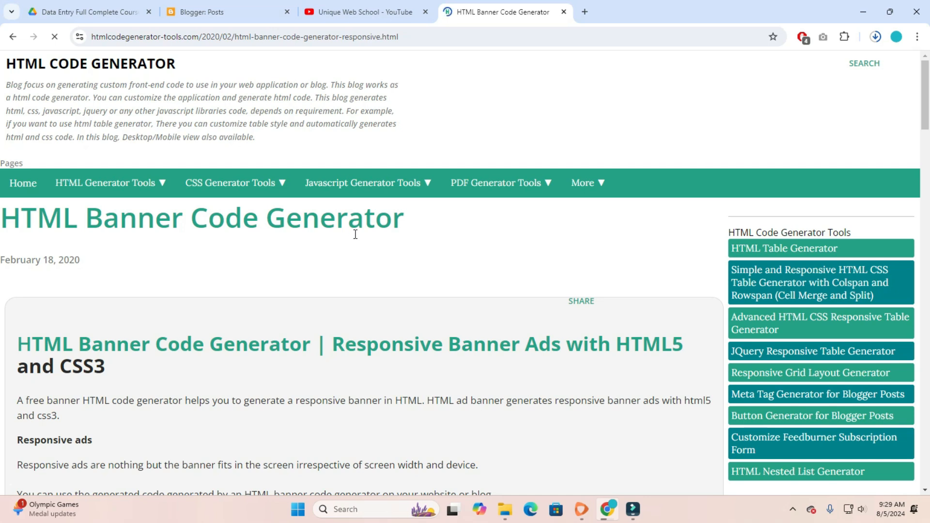
Review the Free Banner HTML Code Generator's content options and the large and small screen banner previews
scroll(330, 242, "down", 15)
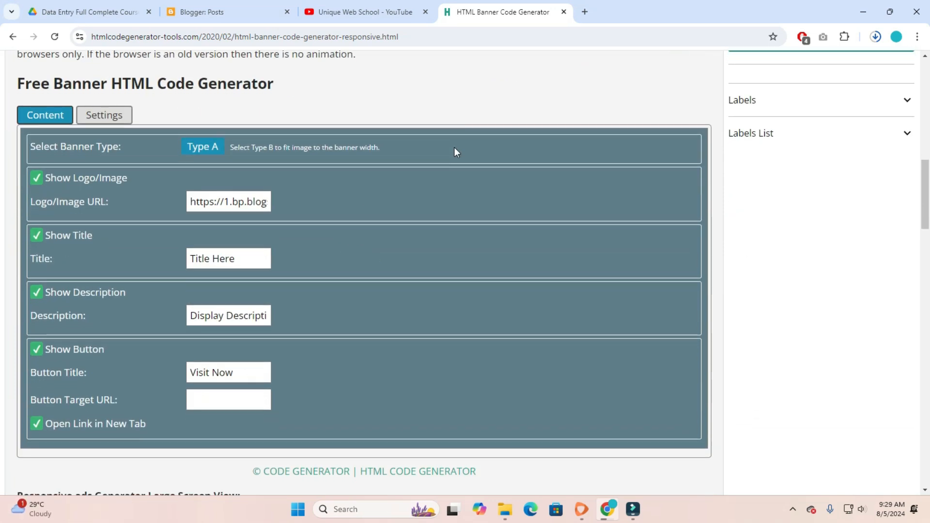
scroll(454, 150, "down", 5)
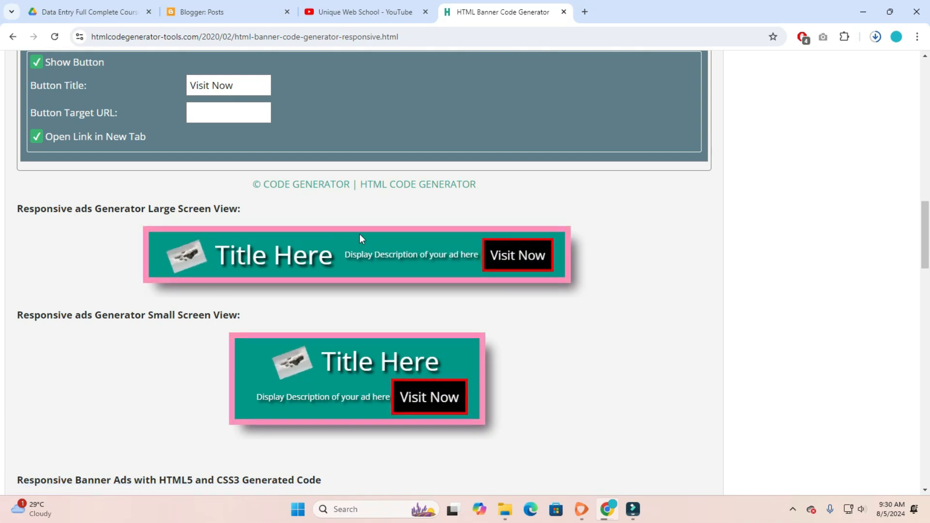
scroll(350, 230, "up", 6)
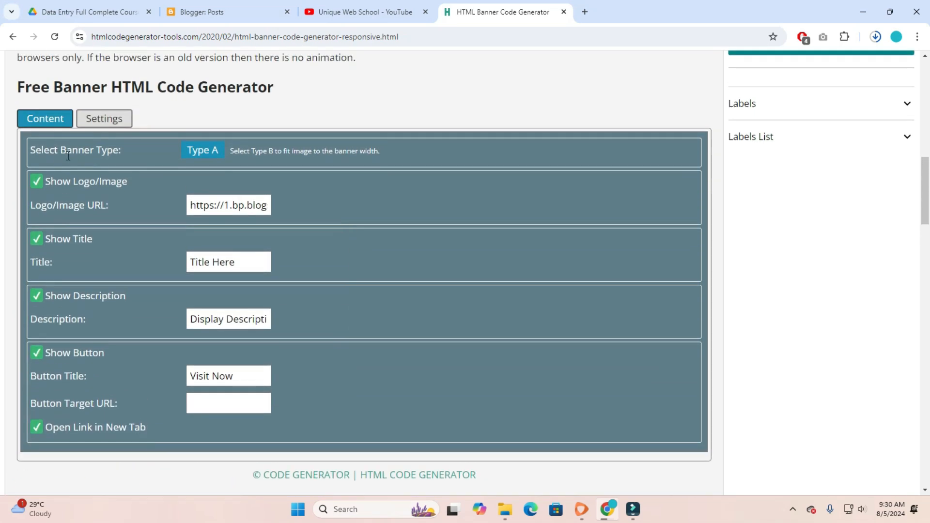
Set the banner type to Type B and check the large and small screen previews
left_click(203, 156)
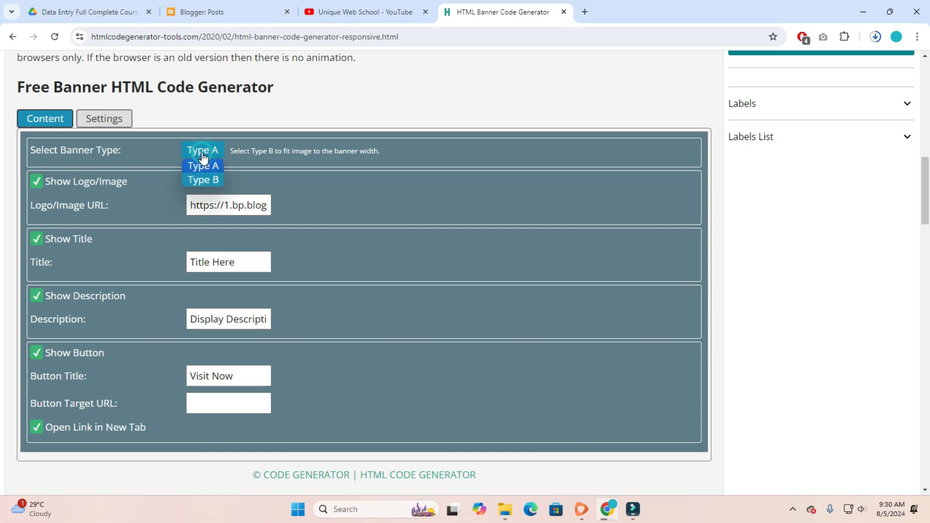
left_click(202, 180)
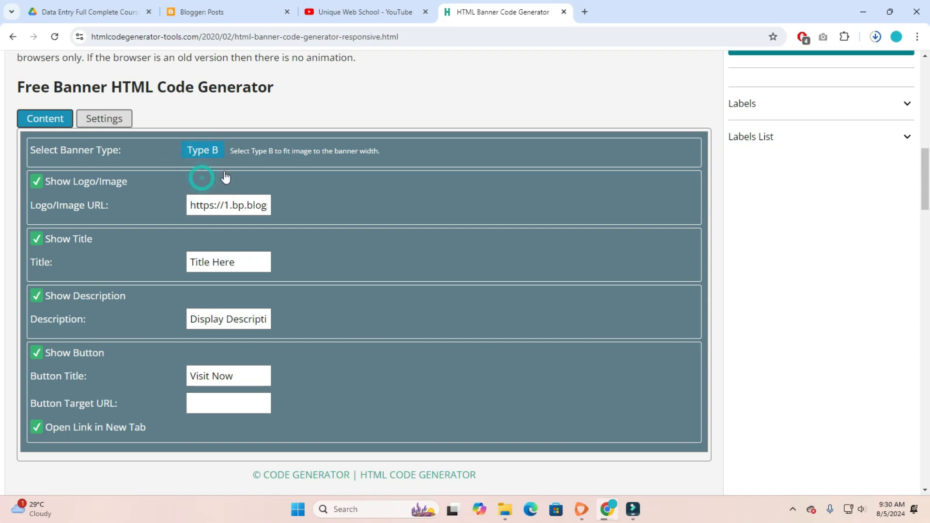
scroll(324, 183, "down", 6)
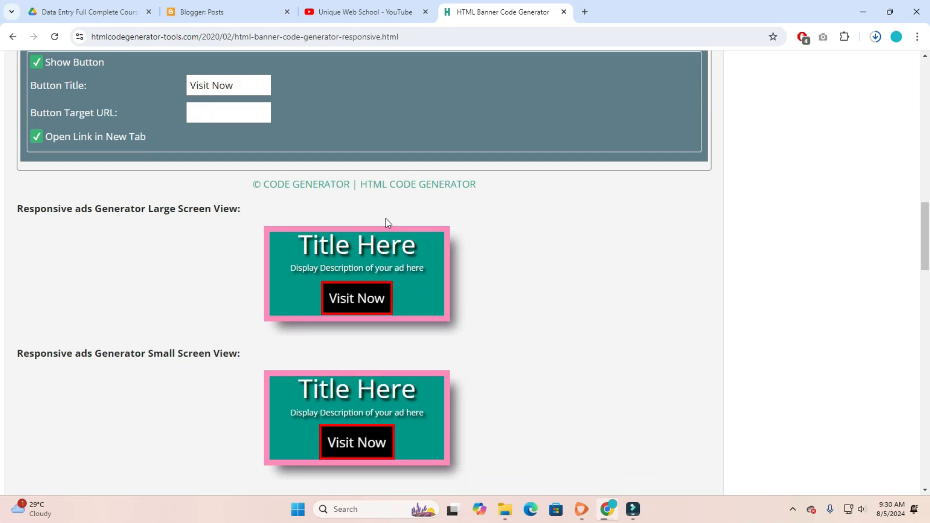
scroll(371, 289, "down", 3)
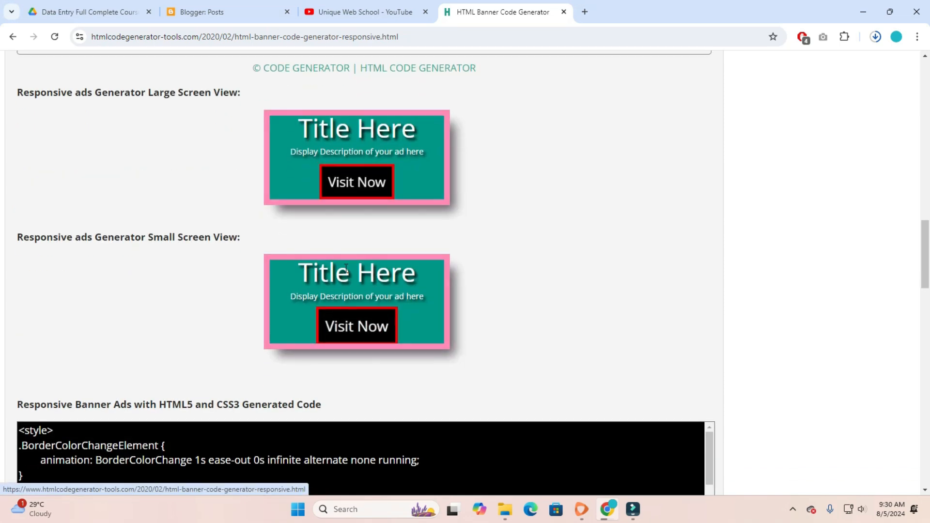
scroll(379, 176, "up", 7)
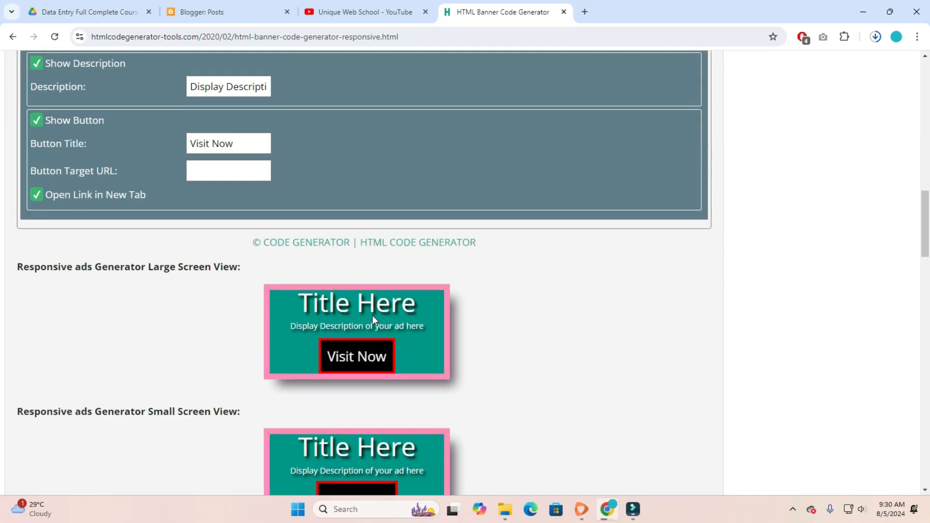
Switch the banner type back to Type A and check the banner previews again
left_click(200, 95)
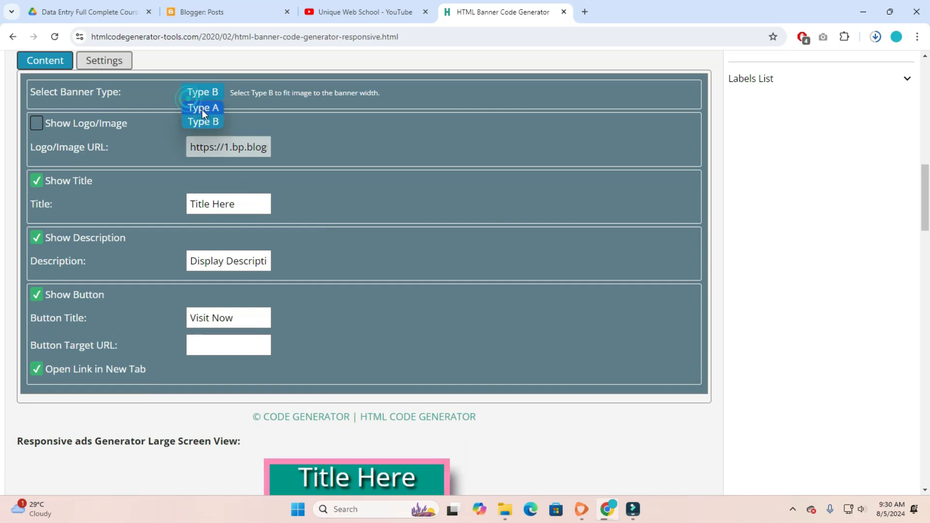
left_click(202, 109)
scroll(407, 378, "down", 5)
scroll(327, 275, "up", 1)
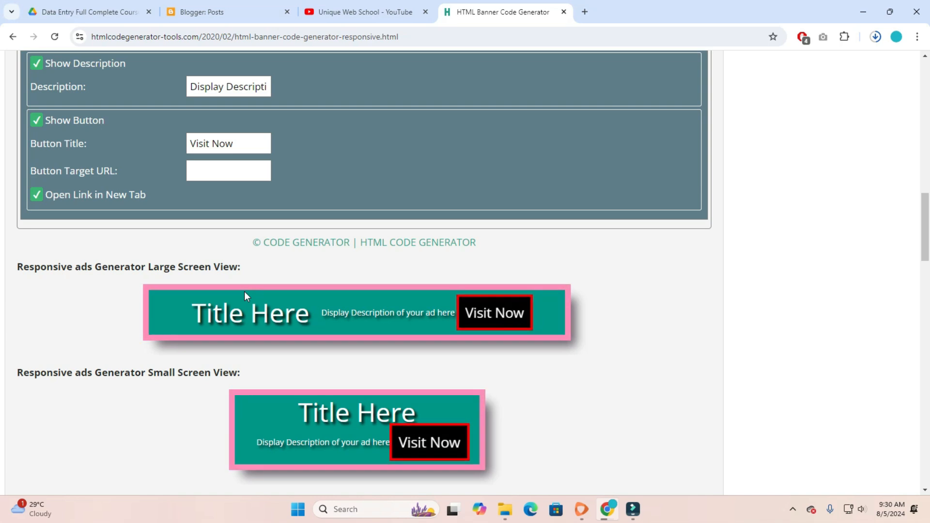
scroll(248, 246, "up", 3)
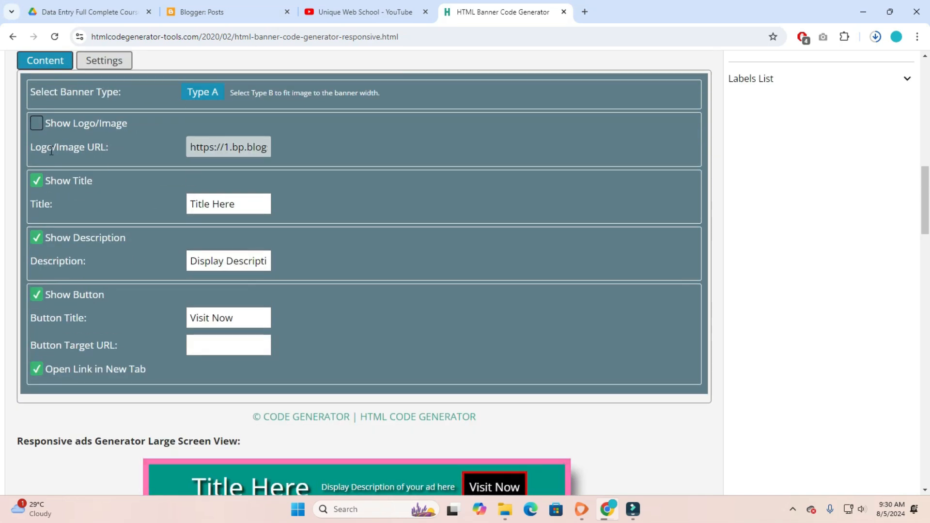
Examine the banner's Logo/Image URL setting and compare it with the banner previews
left_click_drag(43, 148, 101, 149)
left_click_drag(193, 148, 246, 150)
scroll(246, 151, "down", 5)
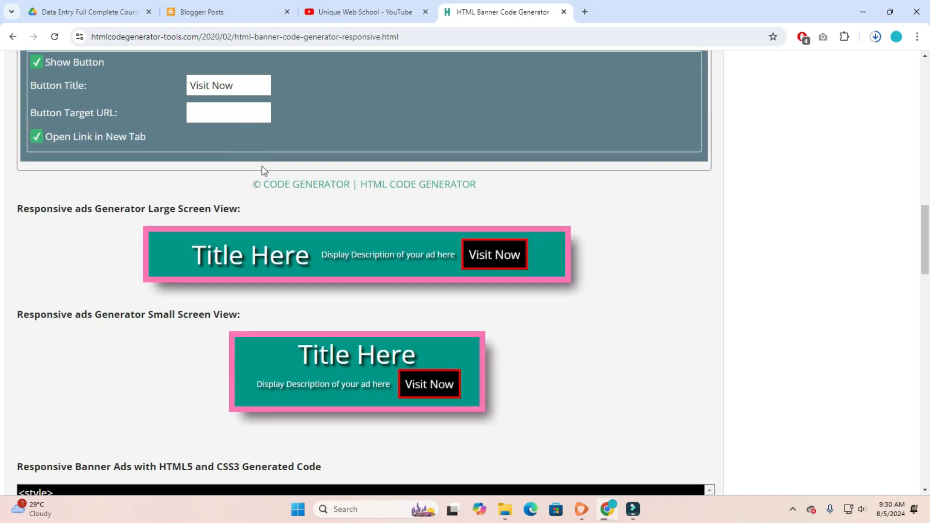
scroll(260, 171, "up", 4)
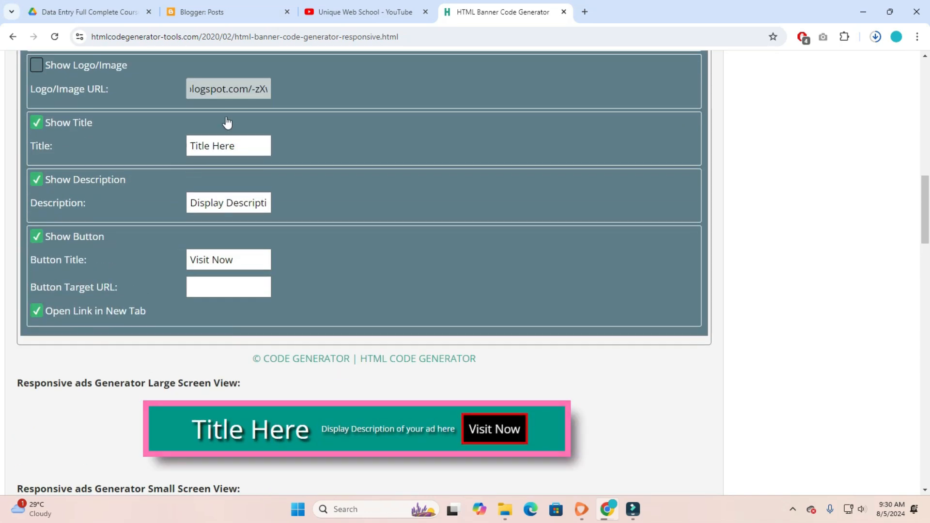
left_click_drag(187, 92, 255, 95)
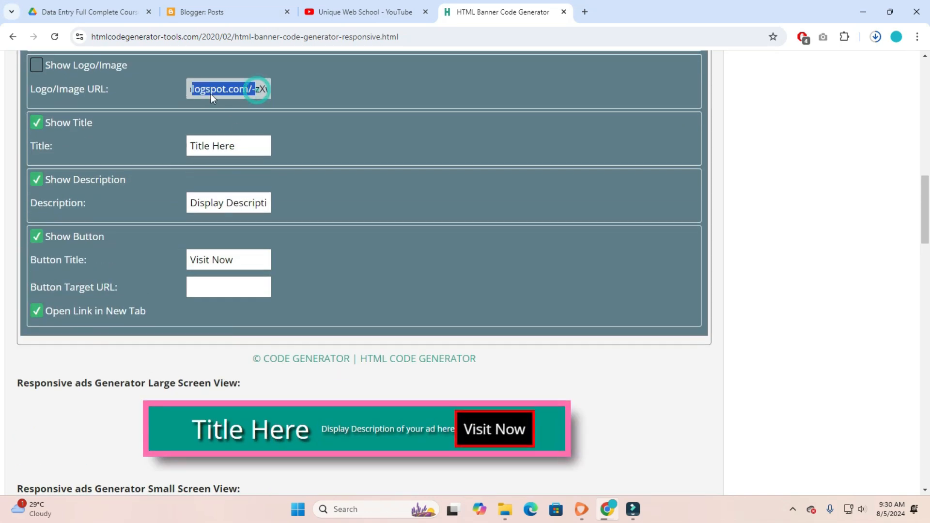
triple_click(255, 89)
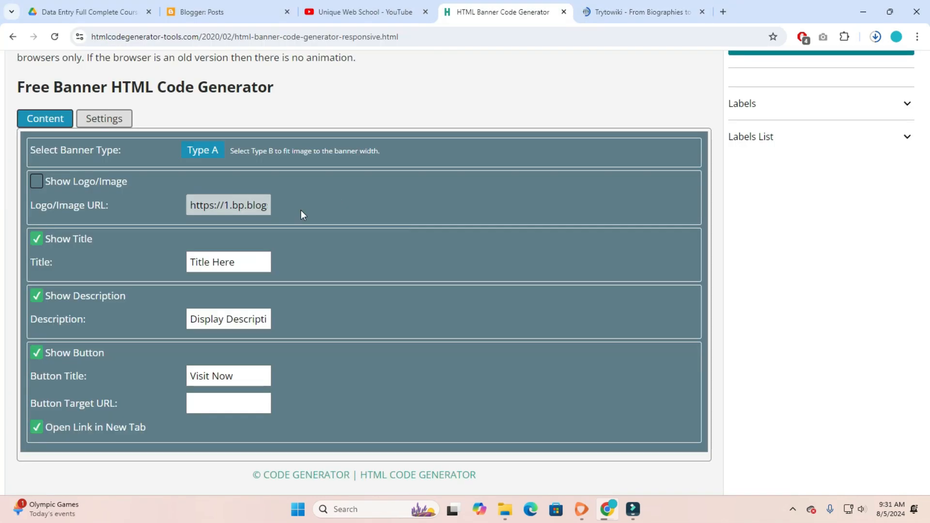
Enable the Show Logo/Image option for the banner and inspect its default image URL
left_click(39, 187)
left_click_drag(195, 204, 169, 210)
left_click(225, 204)
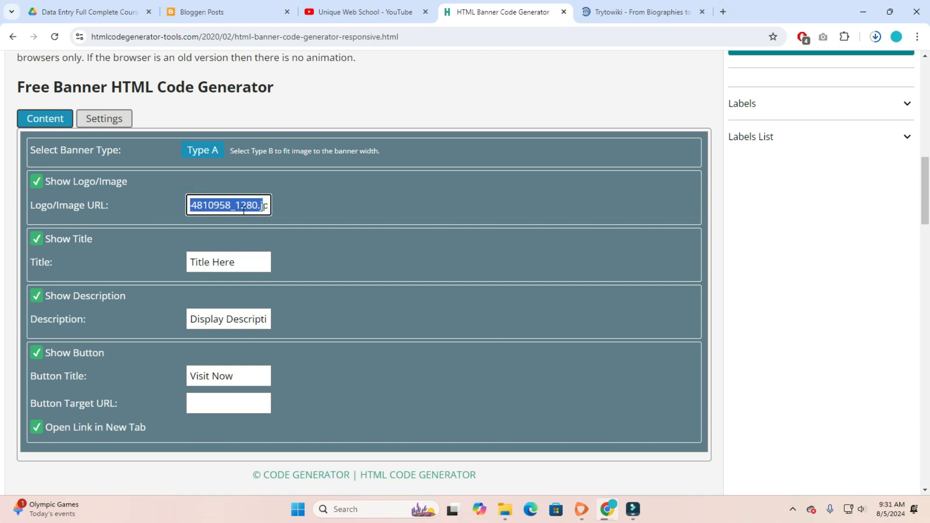
In Blogger, open the untitled draft post and insert trytowiki-logo.png from the computer at Medium size with no alignment
left_click(208, 12)
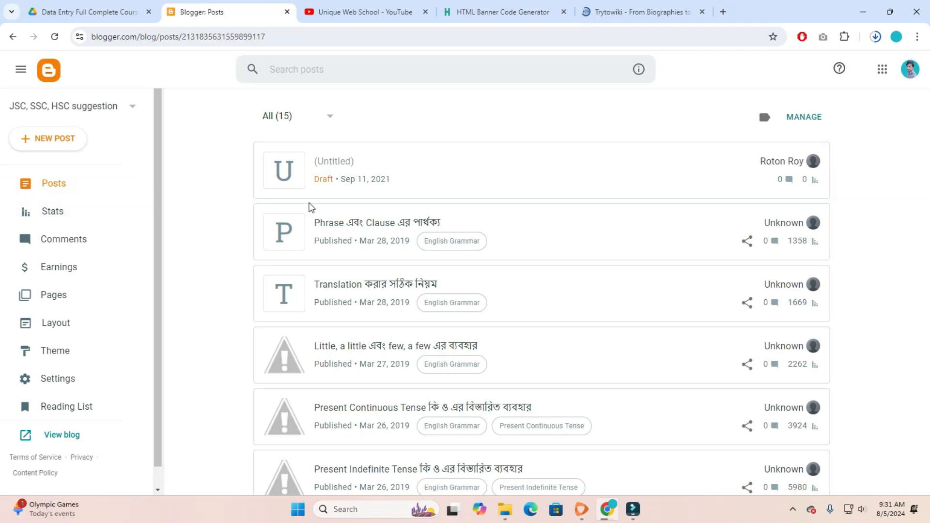
left_click(404, 181)
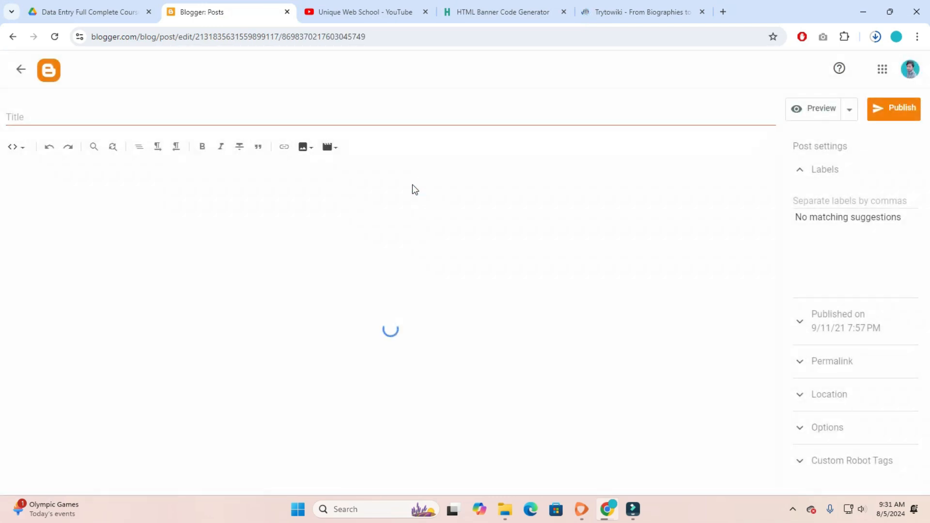
left_click(305, 147)
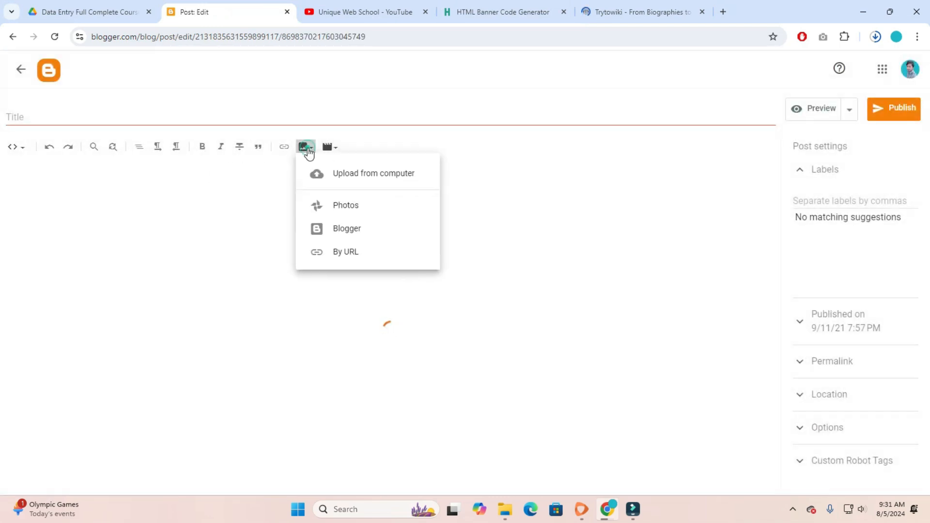
left_click(355, 177)
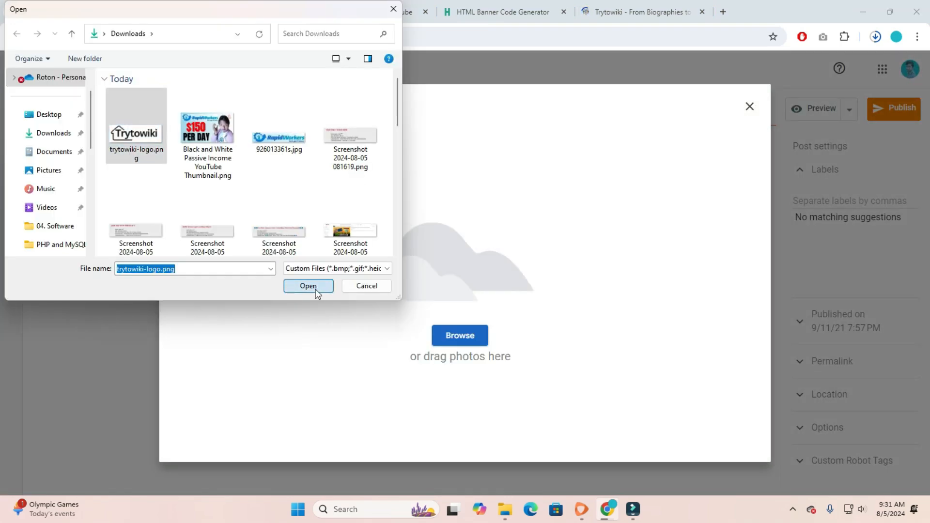
left_click(315, 290)
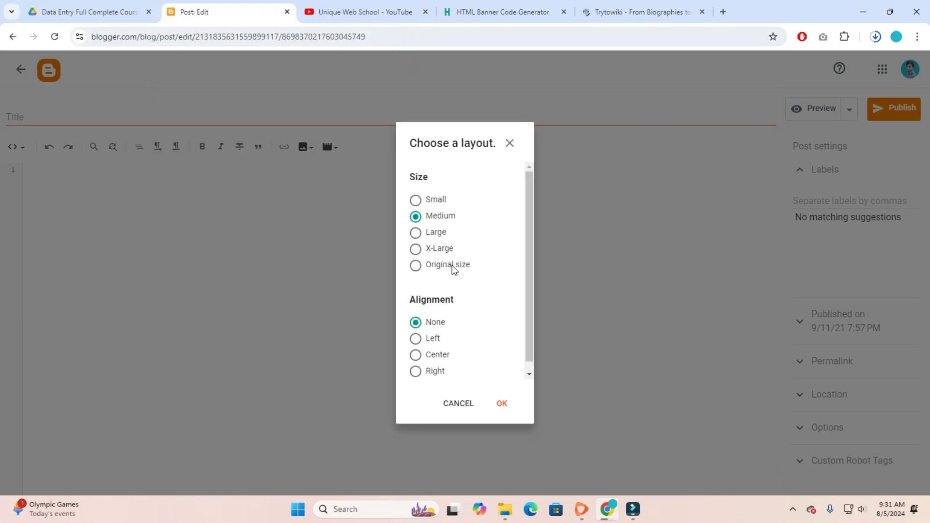
key("Return")
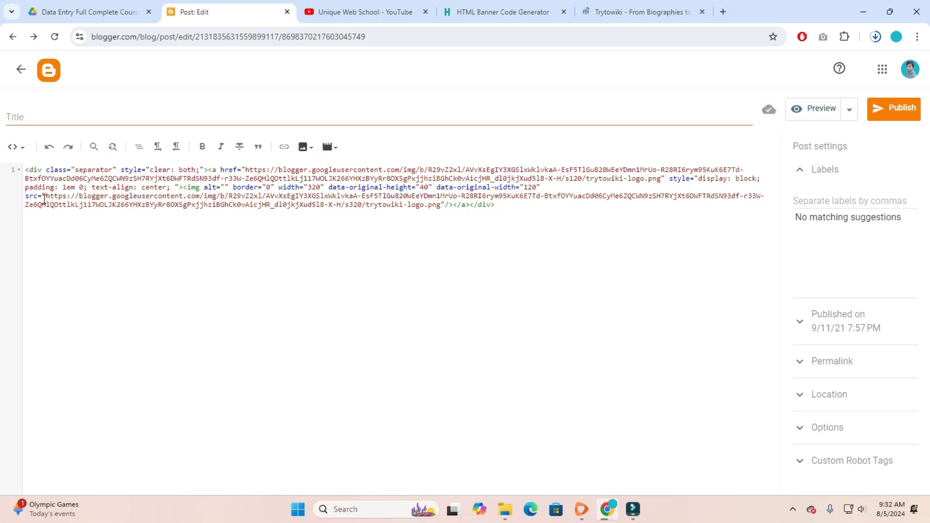
Copy the uploaded logo's image URL from the img src attribute in the draft post's HTML
left_click_drag(46, 196, 410, 205)
right_click(409, 206)
left_click(438, 275)
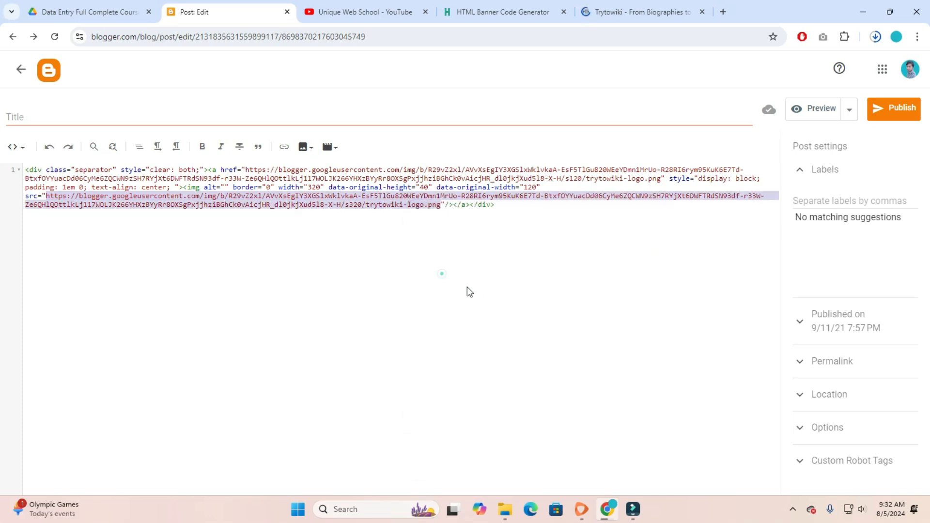
Back in the HTML Banner Code Generator, replace the Logo/Image URL with the copied Blogger image URL and check the banner previews
left_click(441, 7)
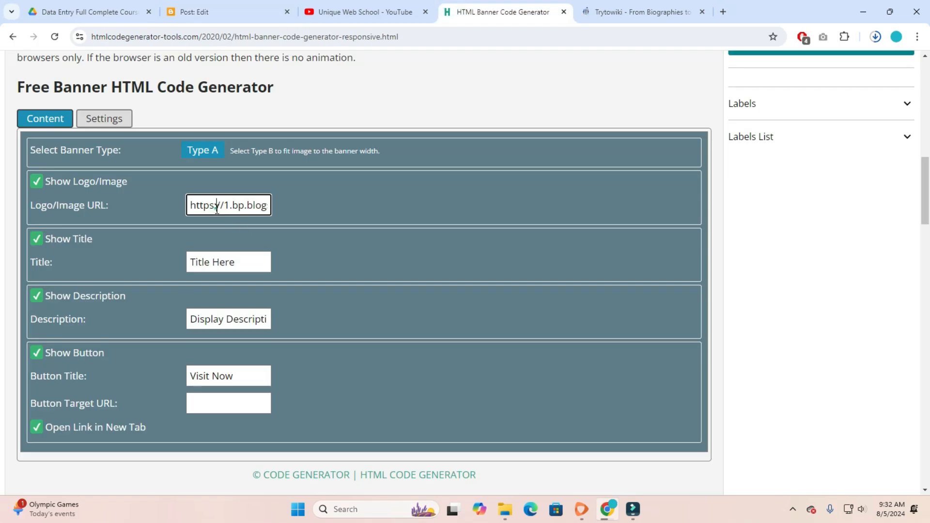
triple_click(216, 207)
right_click(216, 208)
left_click(288, 297)
left_click(351, 212)
scroll(359, 240, "down", 5)
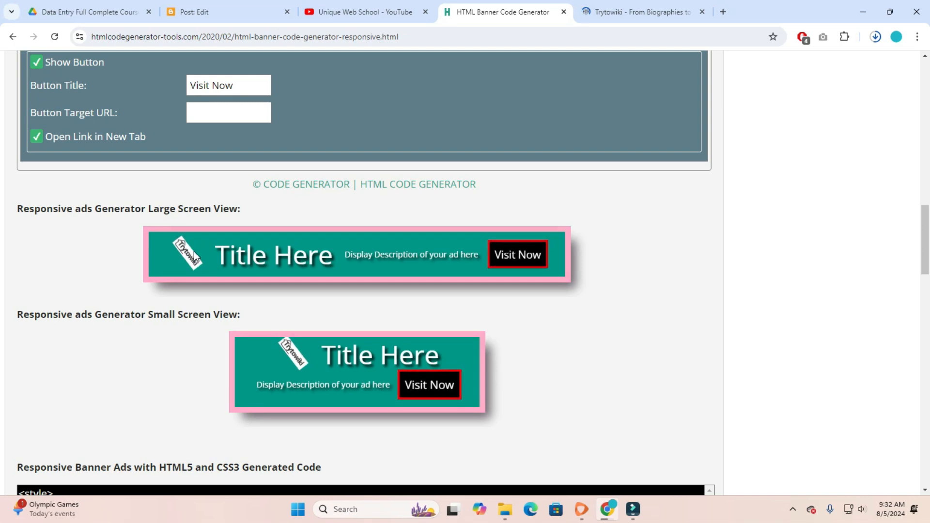
scroll(194, 258, "up", 5)
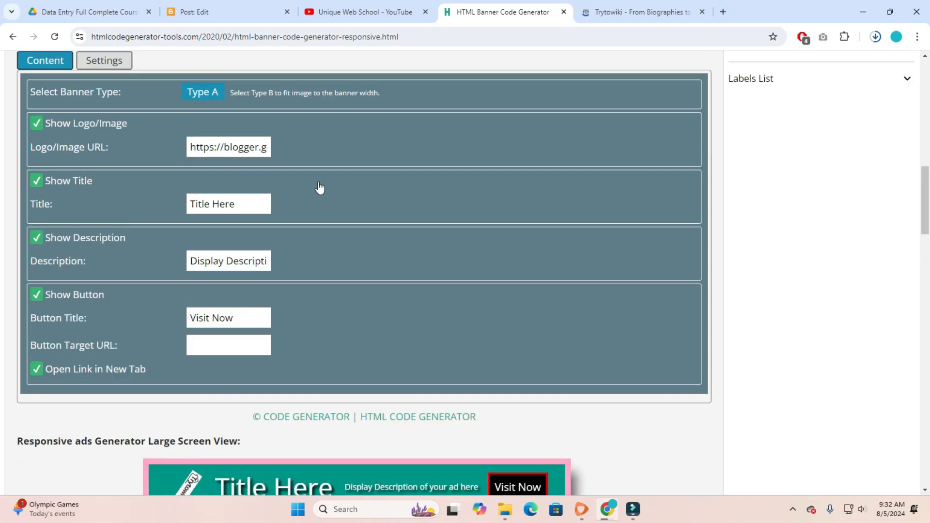
Copy the channel name "Unique Web School" from the YouTube channel page for use as the banner title
scroll(320, 188, "up", 1)
triple_click(249, 263)
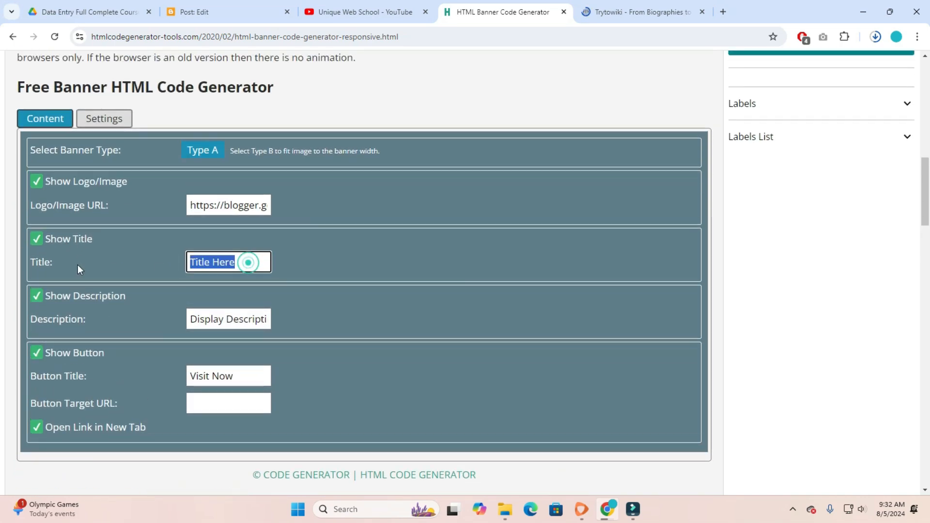
left_click(365, 12)
left_click_drag(310, 247, 439, 228)
right_click(334, 239)
left_click(342, 248)
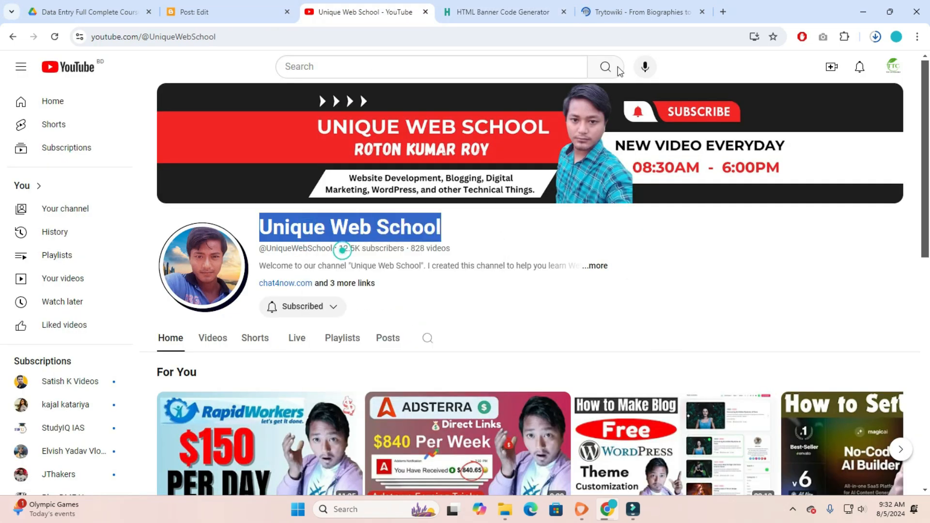
Back in the HTML Banner Code Generator, replace the default banner title with the copied "Unique Web School"
left_click(614, 11)
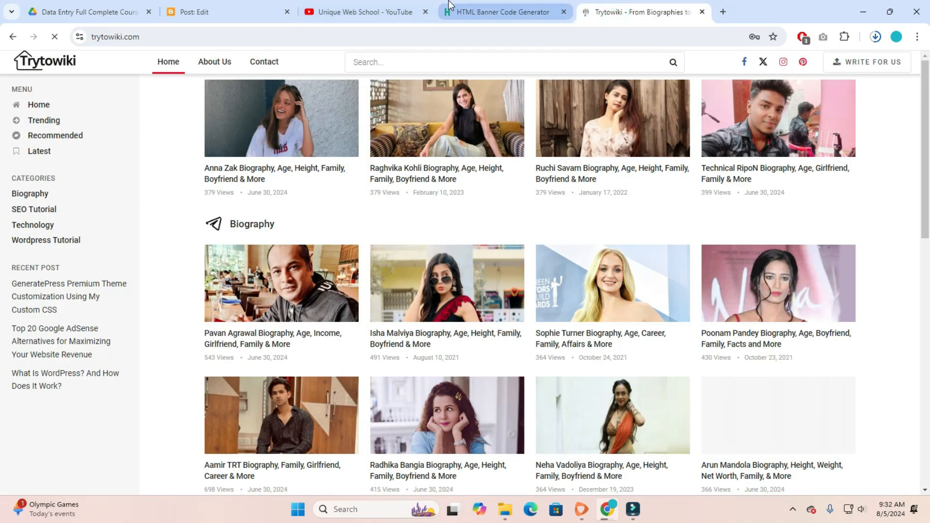
left_click(389, 4)
left_click(489, 2)
left_click(211, 261)
triple_click(214, 265)
right_click(214, 266)
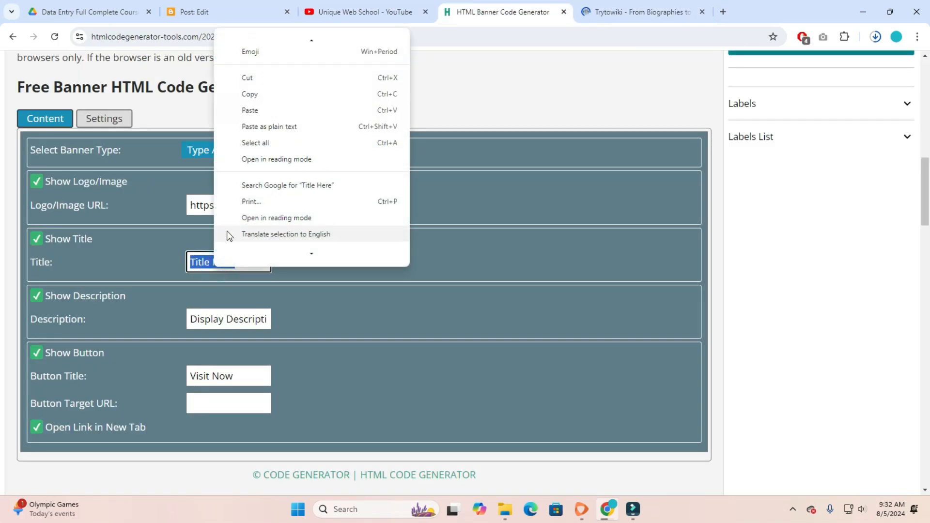
left_click(312, 129)
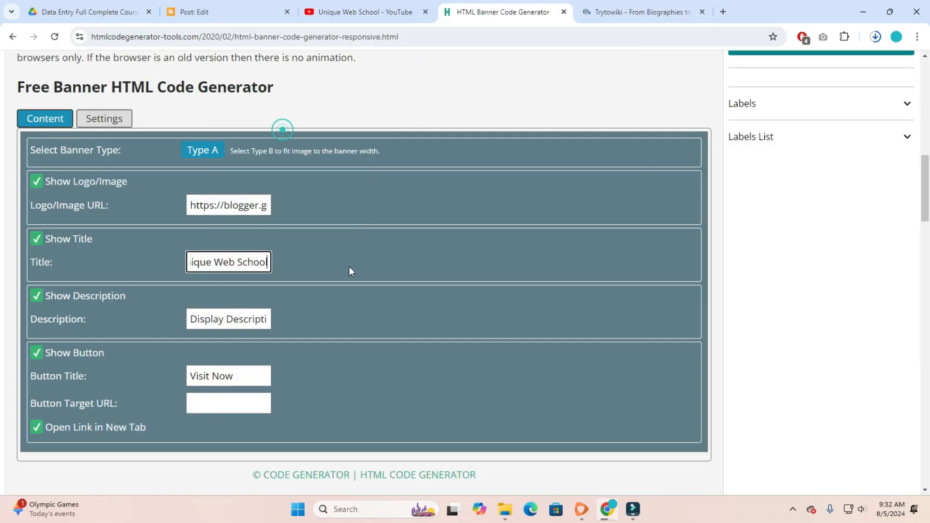
On the YouTube channel page, copy 'Welcome to our channel "Unique Web School"' from the full About description
scroll(349, 266, "down", 5)
left_click(418, 5)
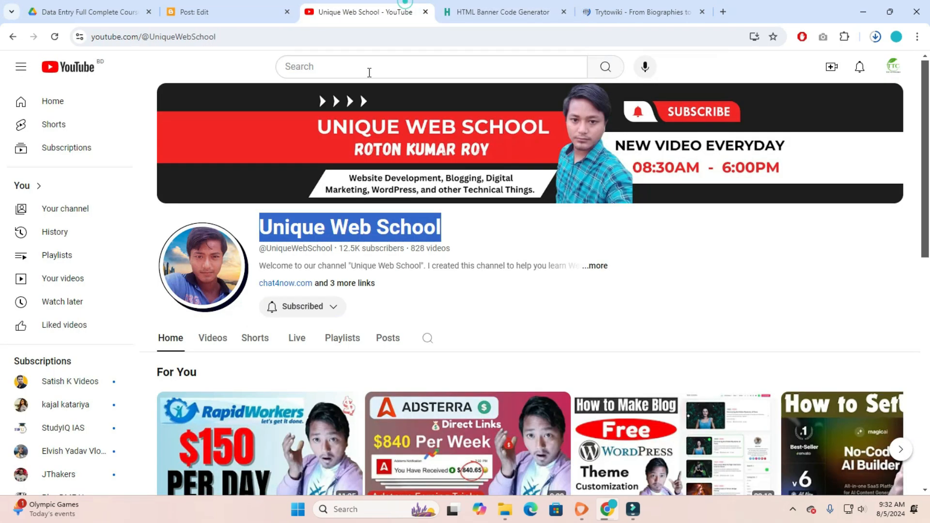
left_click(368, 265)
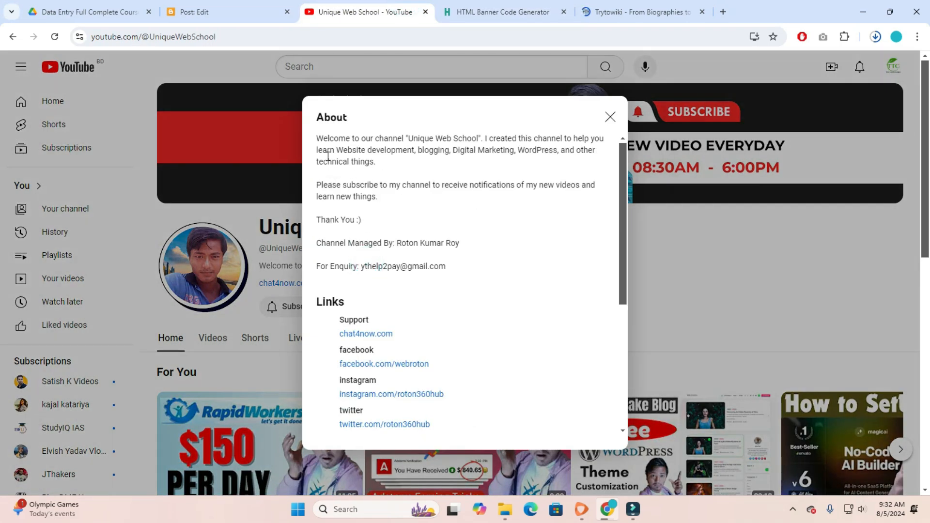
left_click_drag(318, 139, 481, 140)
right_click(479, 139)
left_click(503, 149)
left_click(656, 213)
In the HTML Banner Code Generator, replace the default banner description with the copied welcome text
left_click(499, 12)
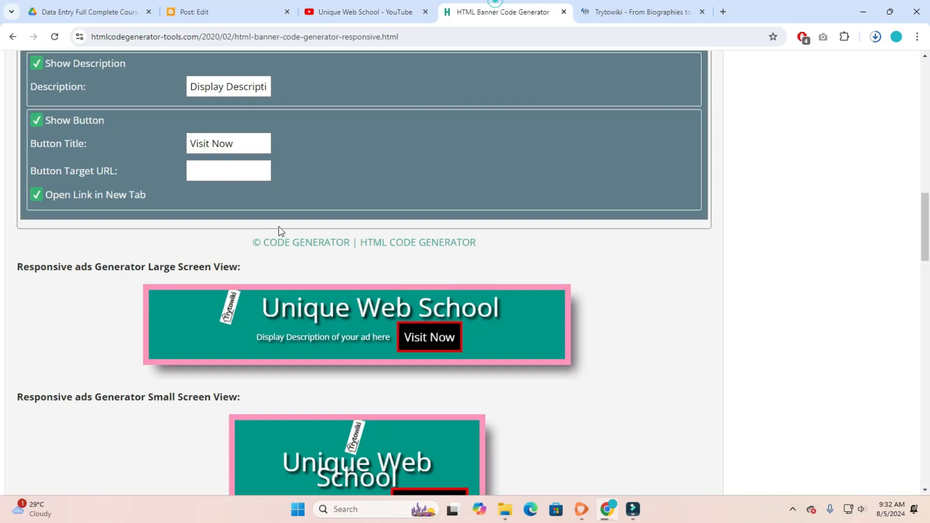
scroll(244, 147, "up", 2)
triple_click(230, 201)
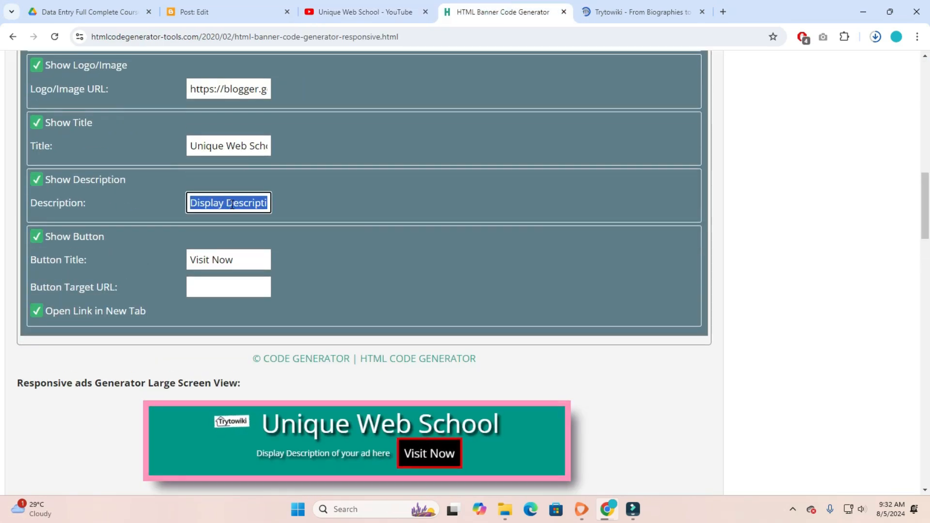
right_click(231, 203)
left_click(309, 298)
Hide the banner's button and show it again to compare the preview
key("Tab")
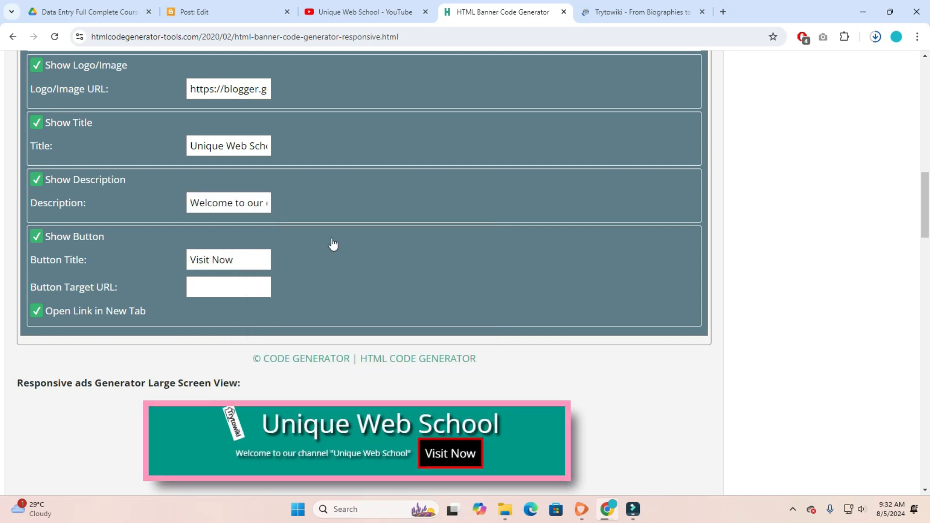
key("space")
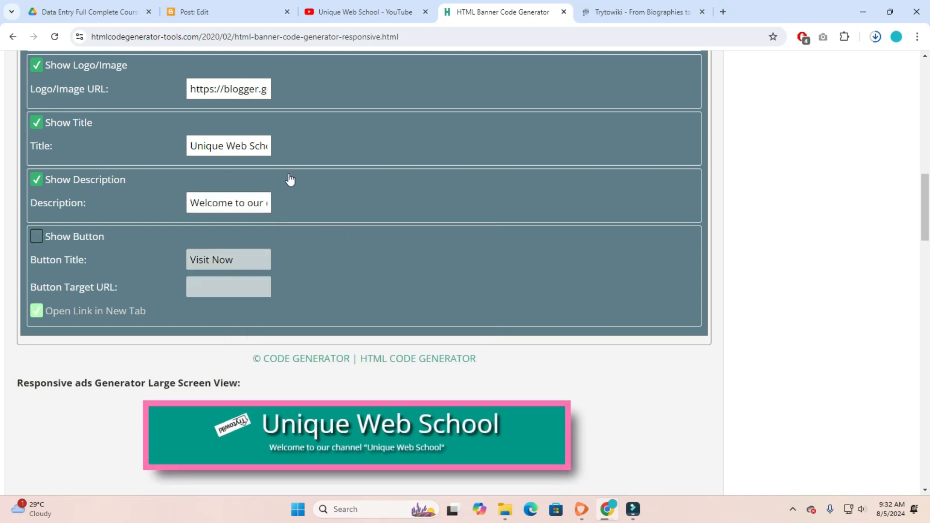
left_click(42, 237)
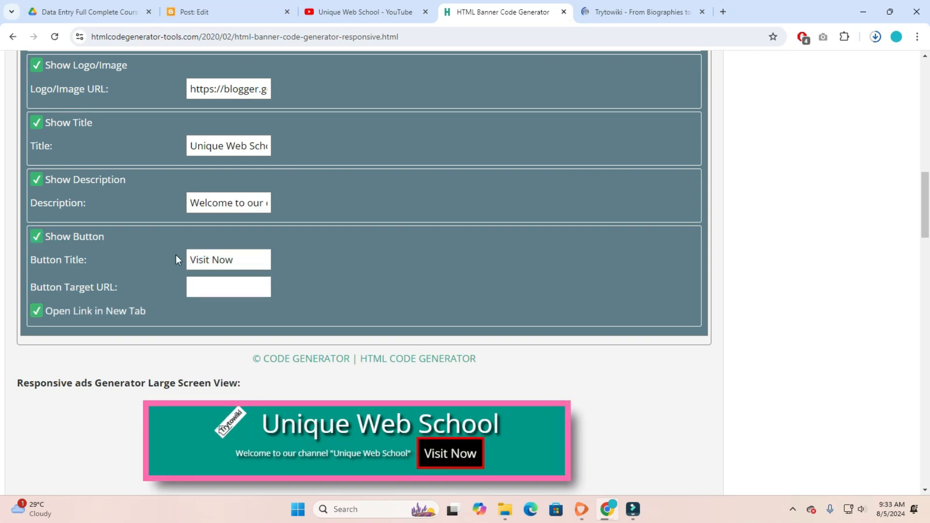
Change the banner's button title to "Shop Now"
left_click_drag(264, 260, 160, 282)
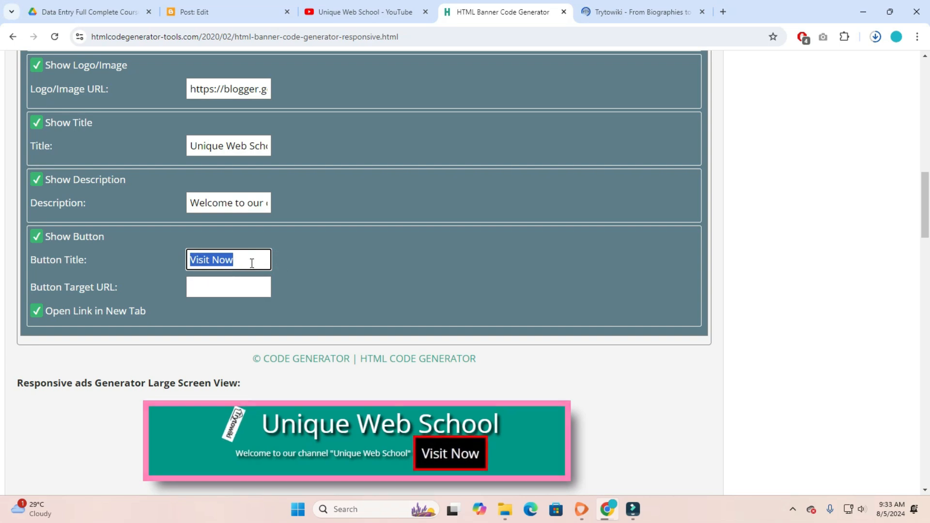
double_click(199, 259)
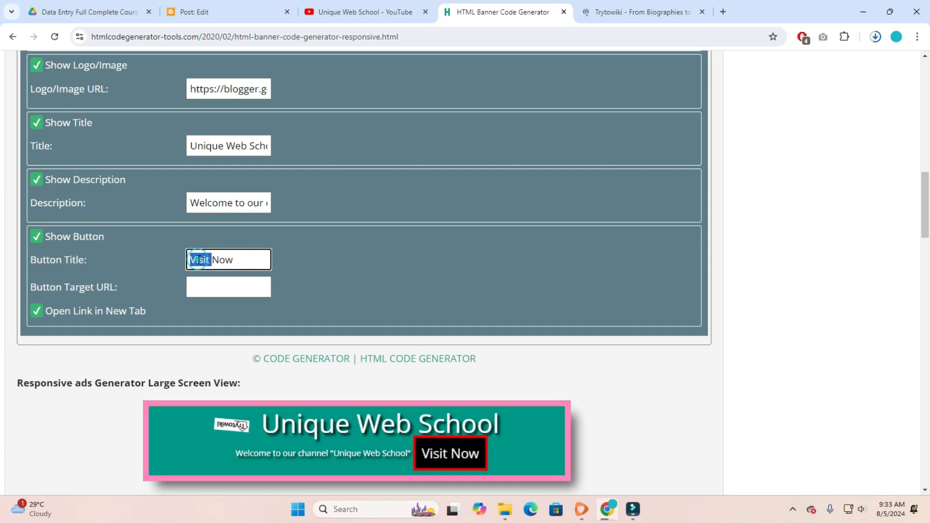
type("shop")
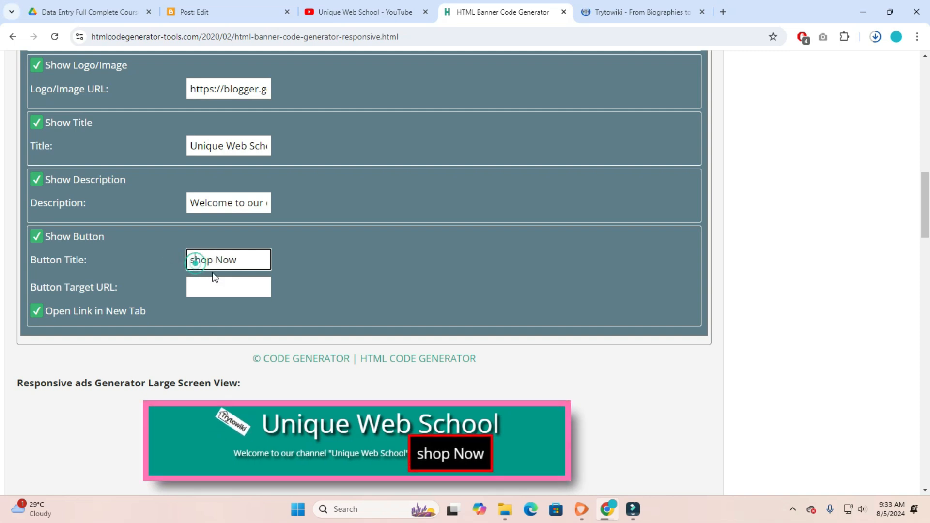
key("BackSpace")
type("S")
Copy the web address of the Unique Web School YouTube channel page for the banner button's target
left_click(227, 290)
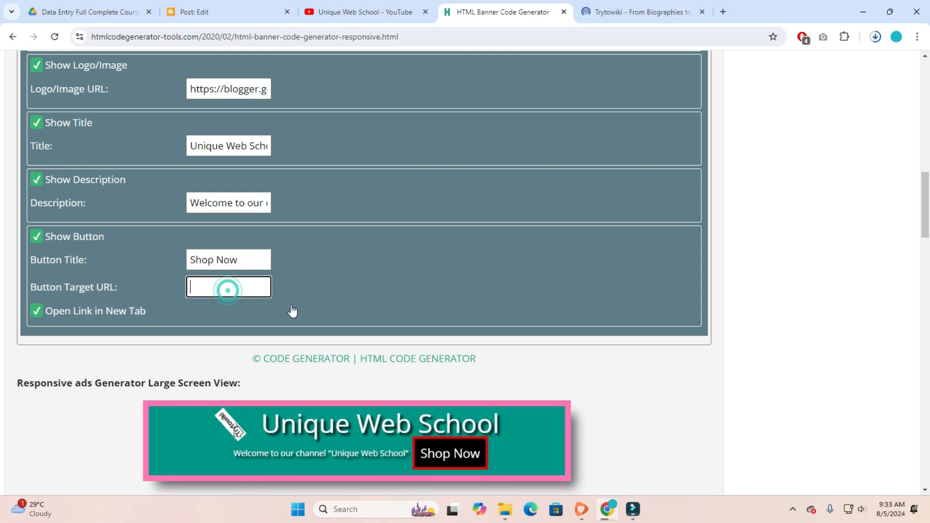
left_click(367, 6)
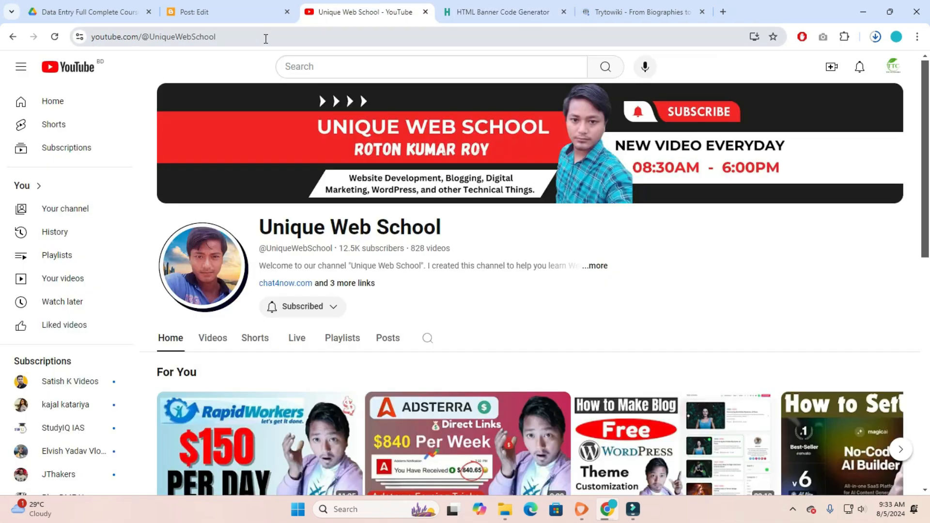
right_click(266, 38)
left_click(304, 148)
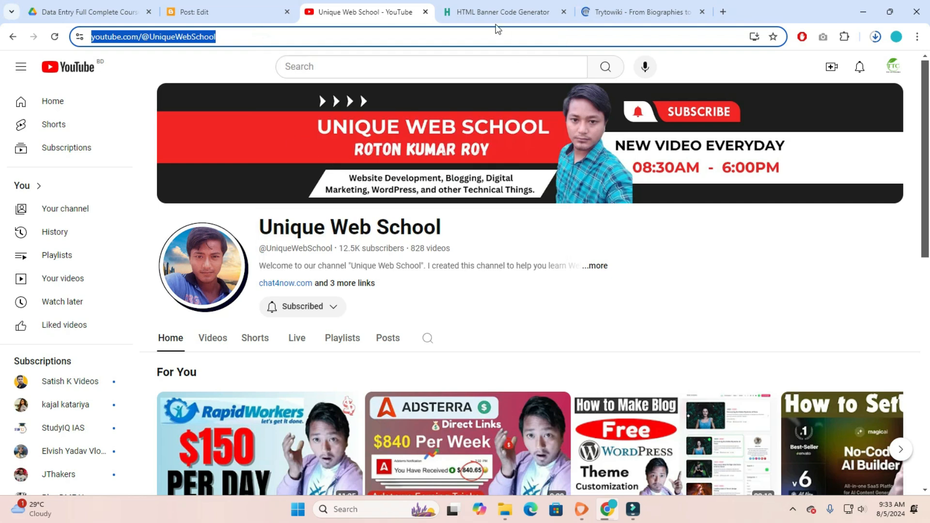
In the HTML Banner Code Generator, paste the channel address as the Button Target URL and disable Open Link in New Tab
left_click(497, 11)
right_click(252, 289)
left_click(310, 140)
left_click(340, 283)
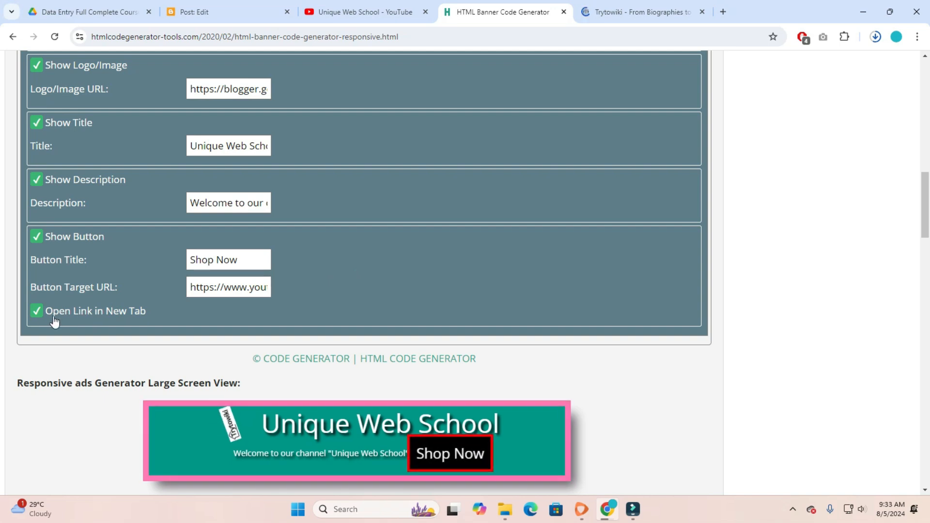
left_click(38, 315)
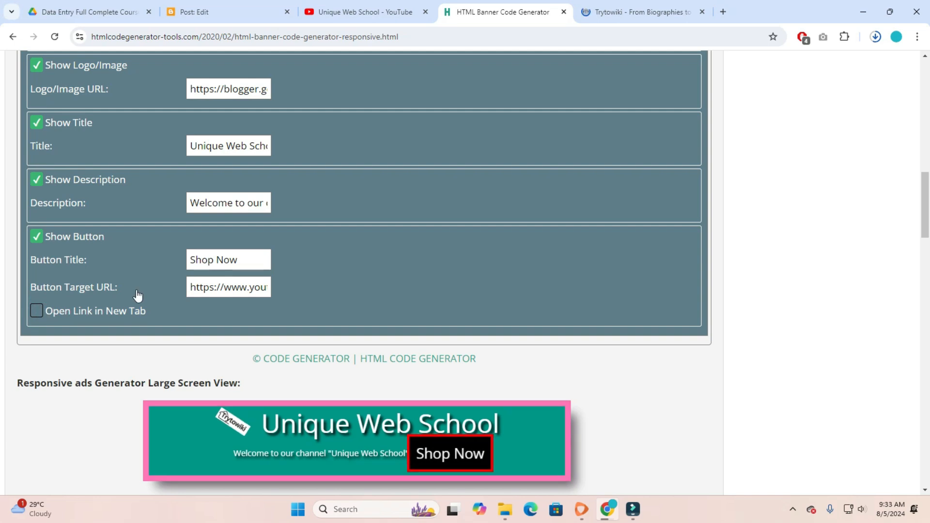
scroll(139, 295, "down", 2)
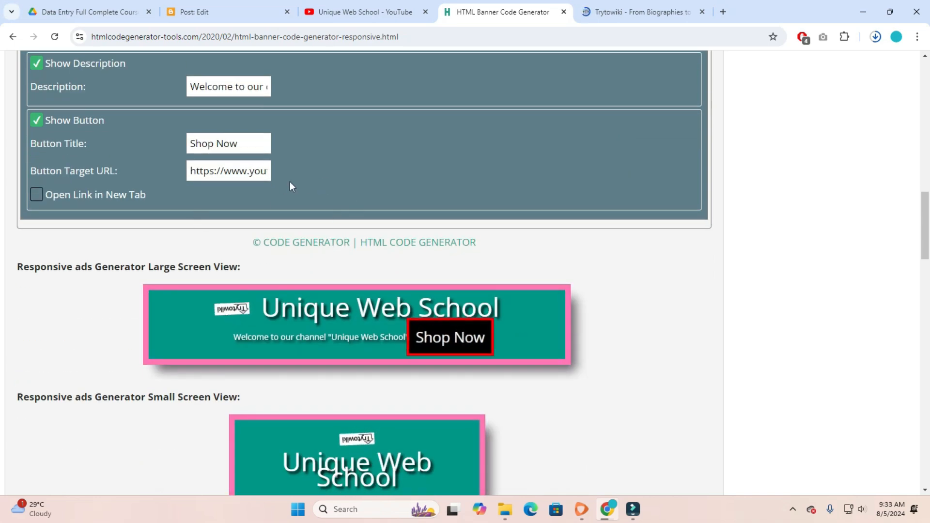
In the banner settings, set the background to crimson RGB 208, 11, 60 and check the large and small previews
scroll(290, 183, "up", 6)
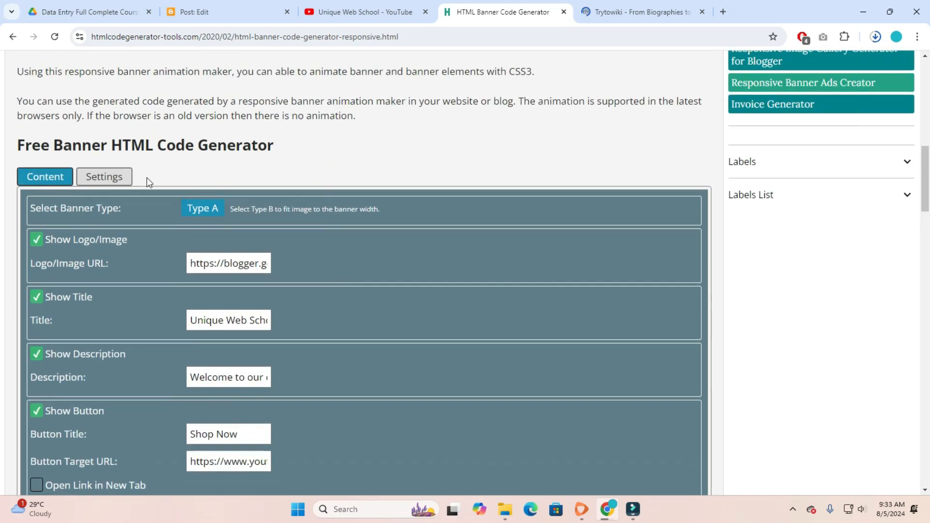
left_click(102, 178)
scroll(309, 208, "down", 1)
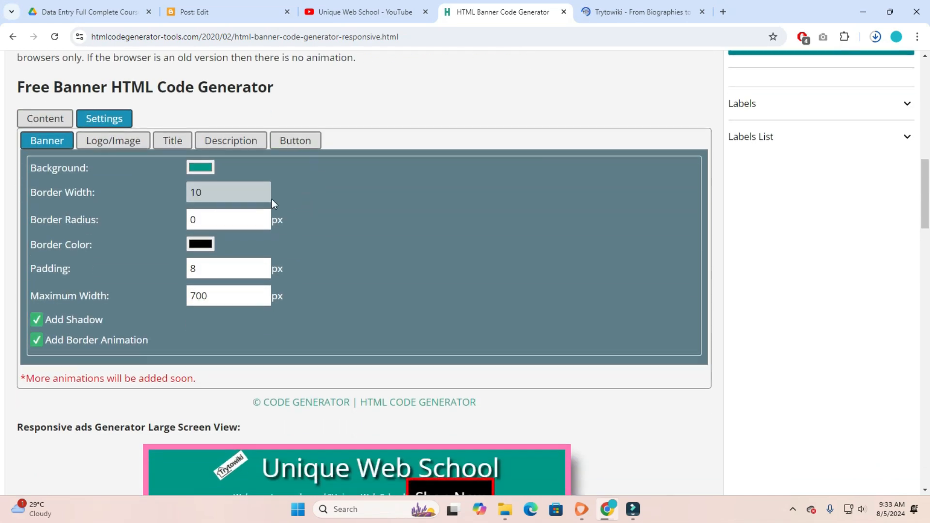
left_click(200, 167)
left_click_drag(315, 224, 313, 192)
left_click_drag(251, 267, 241, 268)
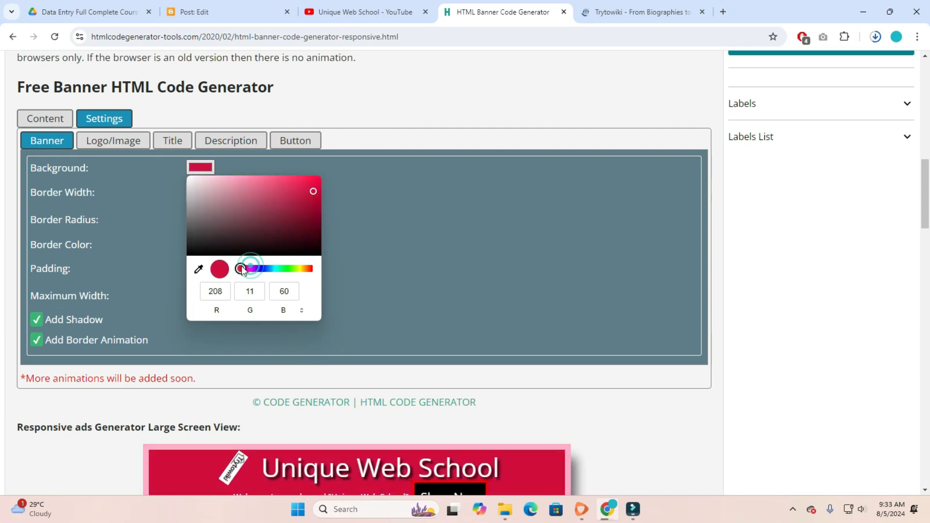
scroll(446, 232, "down", 3)
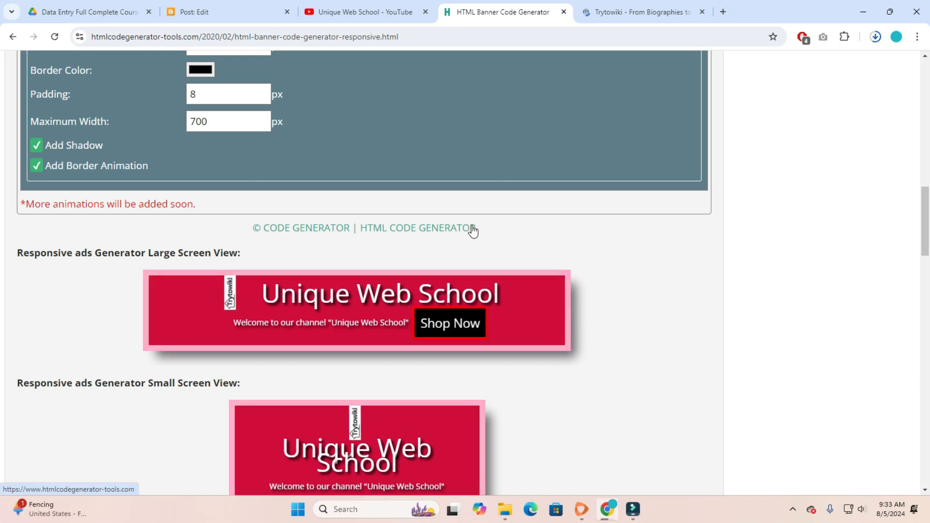
scroll(388, 237, "up", 5)
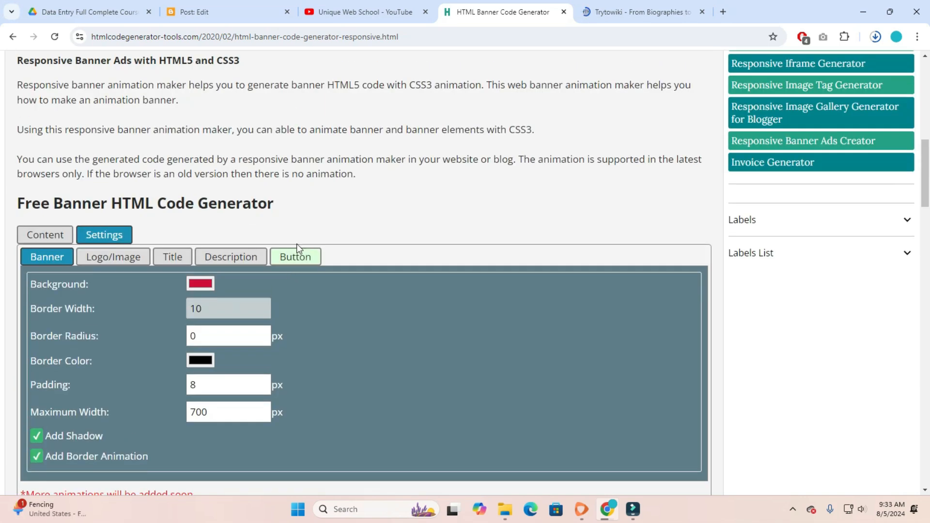
Set the banner's border color to white
scroll(296, 243, "down", 2)
left_click(230, 197)
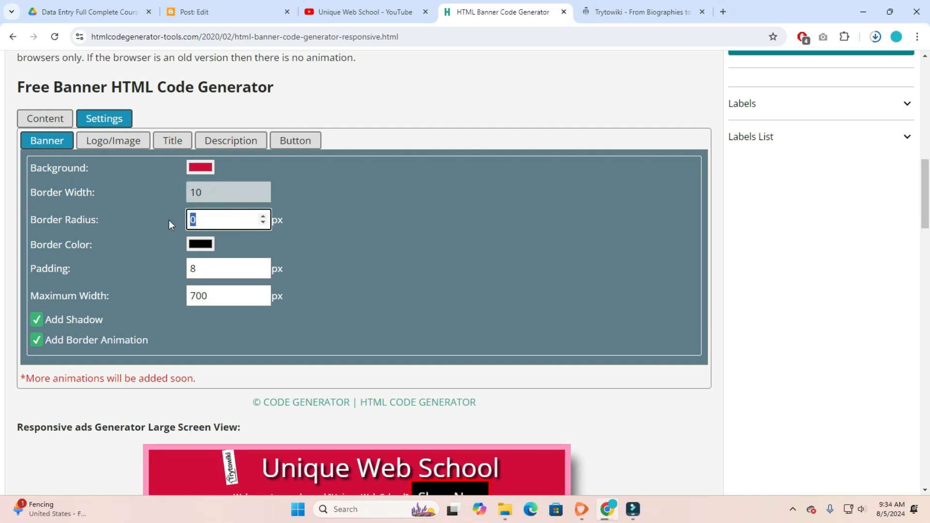
left_click(257, 248)
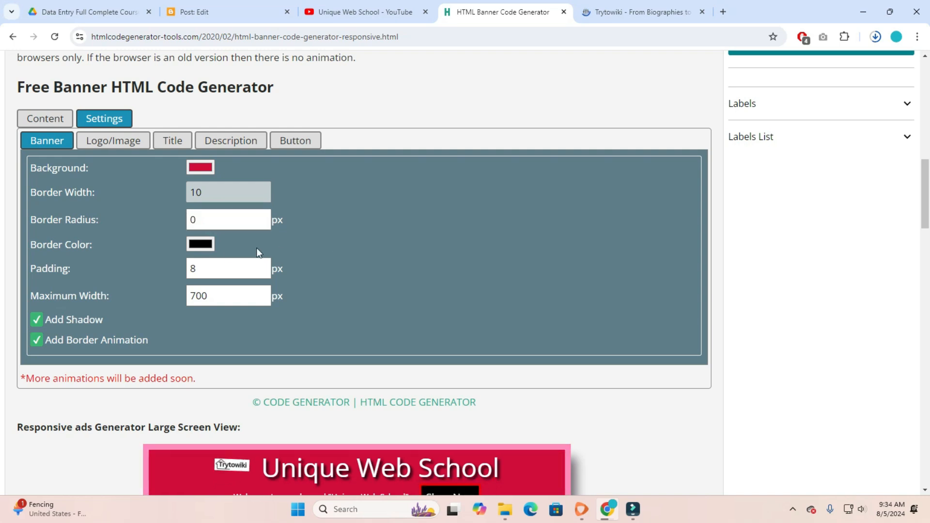
left_click(200, 245)
scroll(202, 249, "down", 1)
left_click(196, 188)
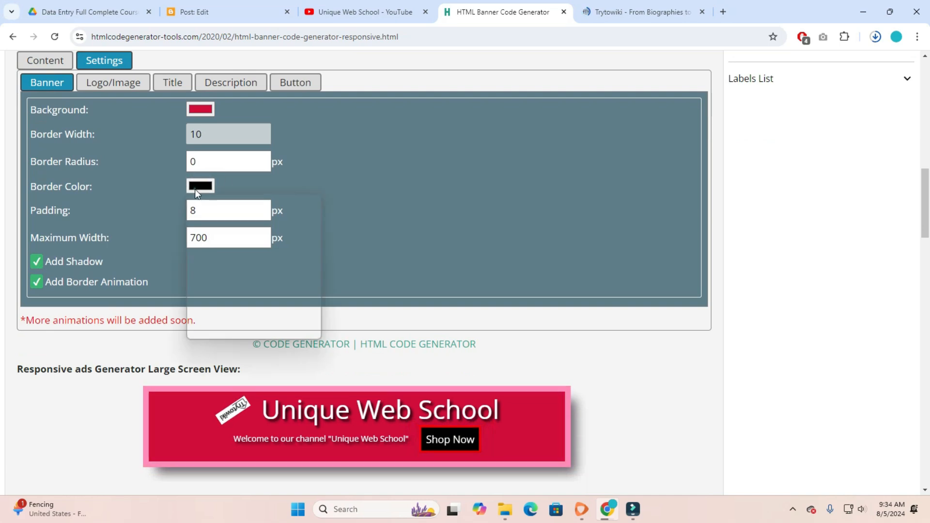
left_click_drag(214, 229, 304, 217)
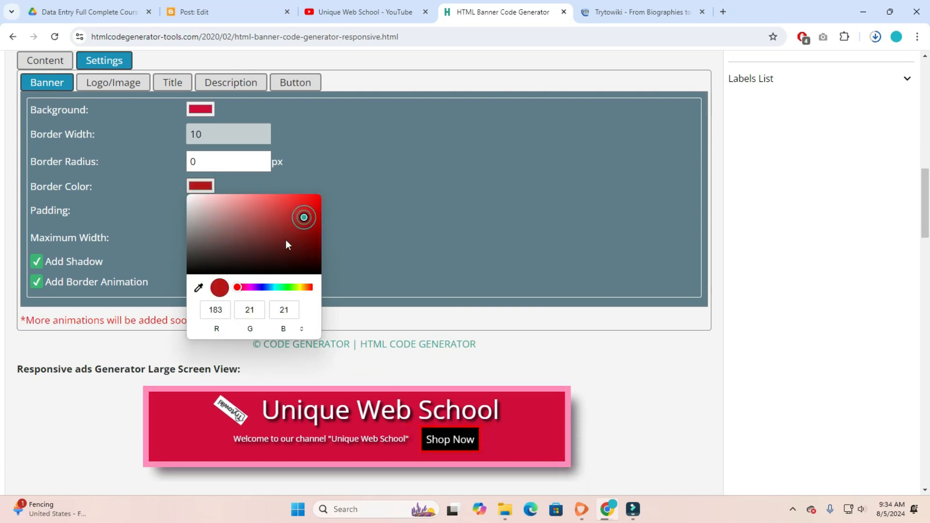
left_click(200, 220)
left_click_drag(199, 219, 181, 193)
left_click(451, 221)
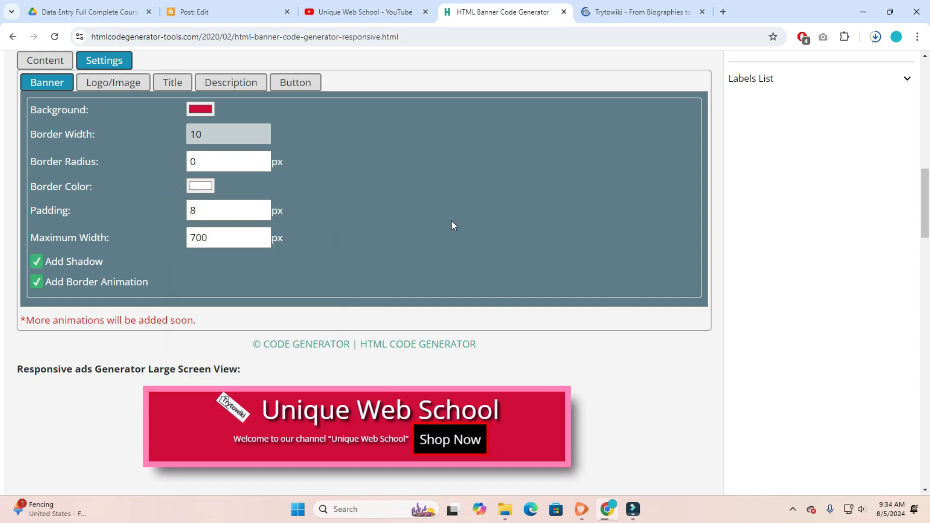
Set the banner's padding to 1 px and its maximum width to 750 px
double_click(228, 209)
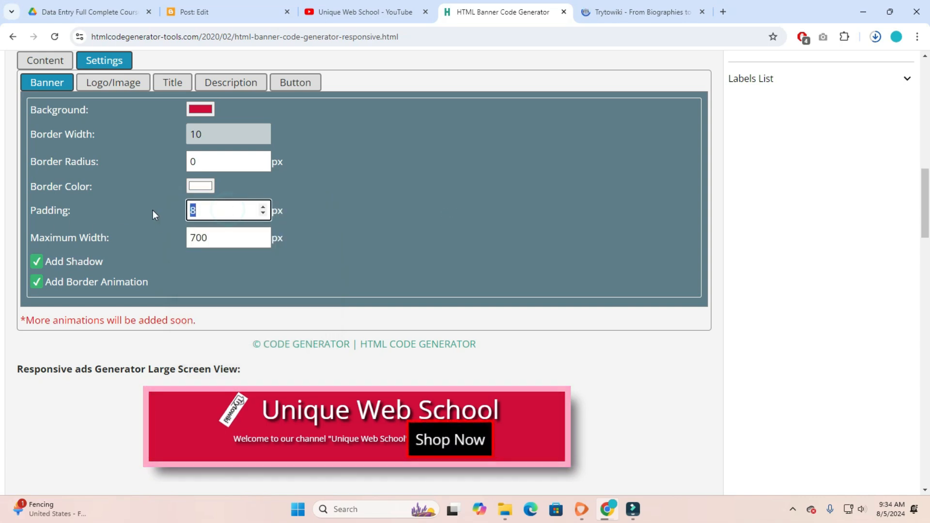
type("1")
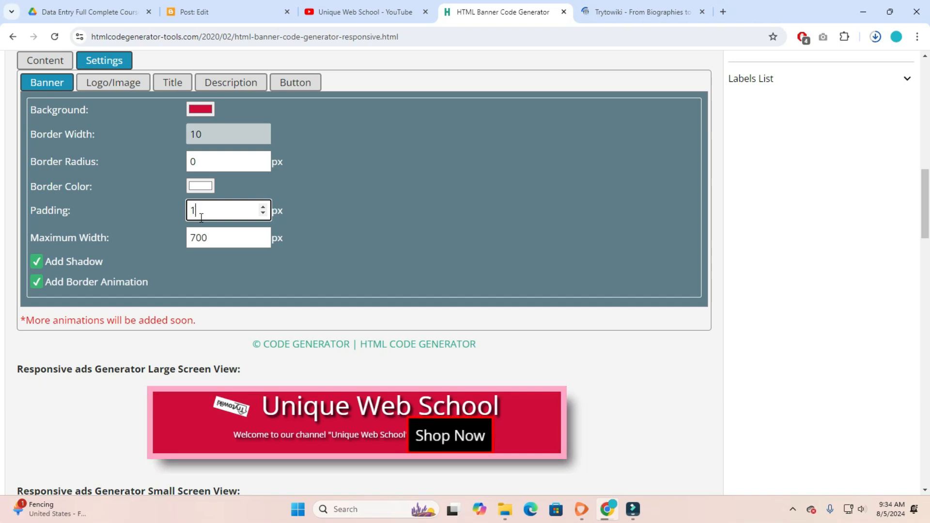
key("Tab")
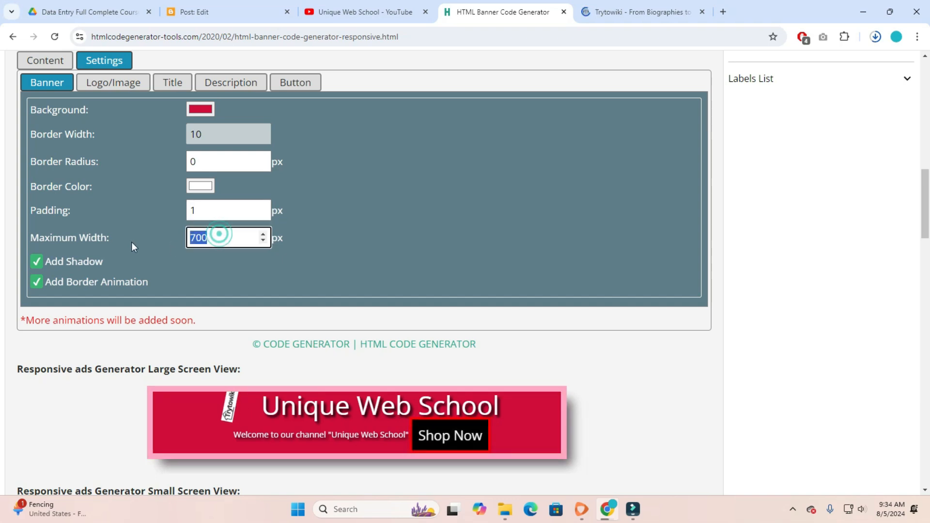
type("750")
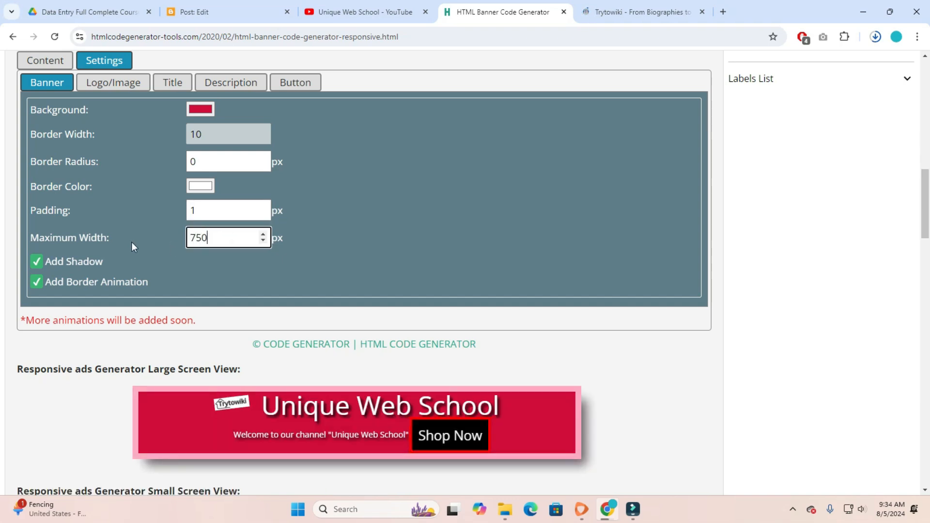
Turn off the banner's shadow and its border animation, comparing the preview with and without the animation
left_click(383, 247)
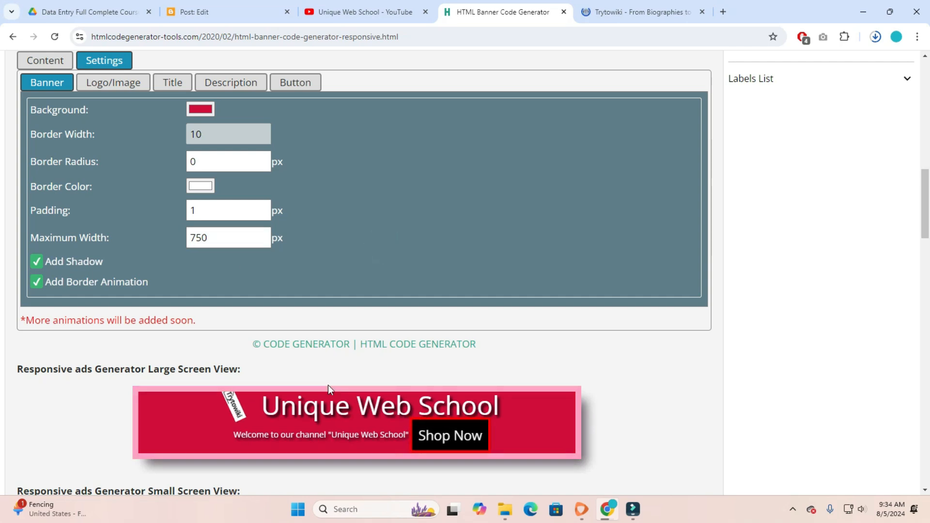
left_click(41, 265)
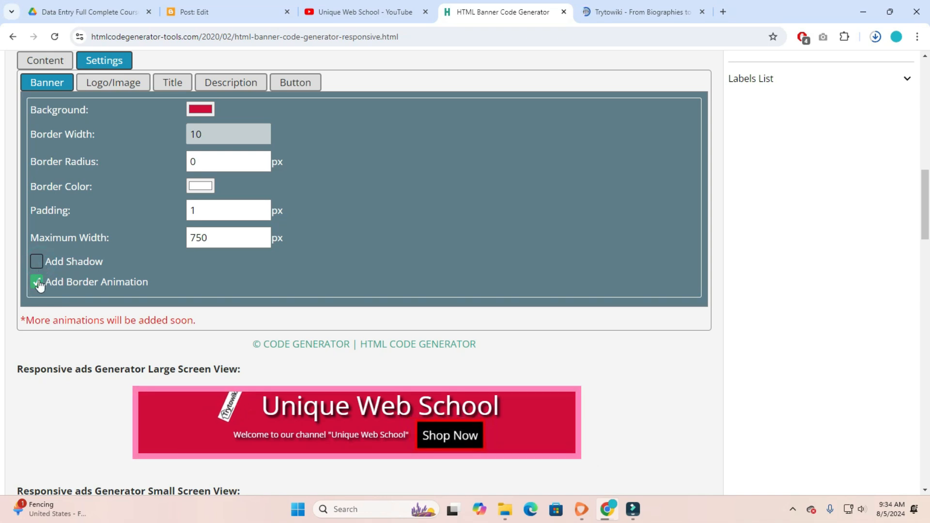
left_click(38, 285)
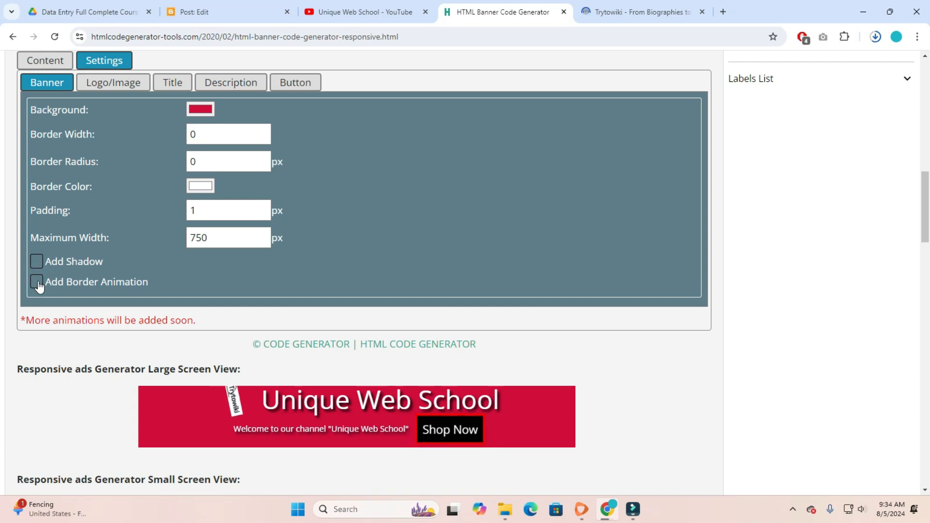
left_click(39, 285)
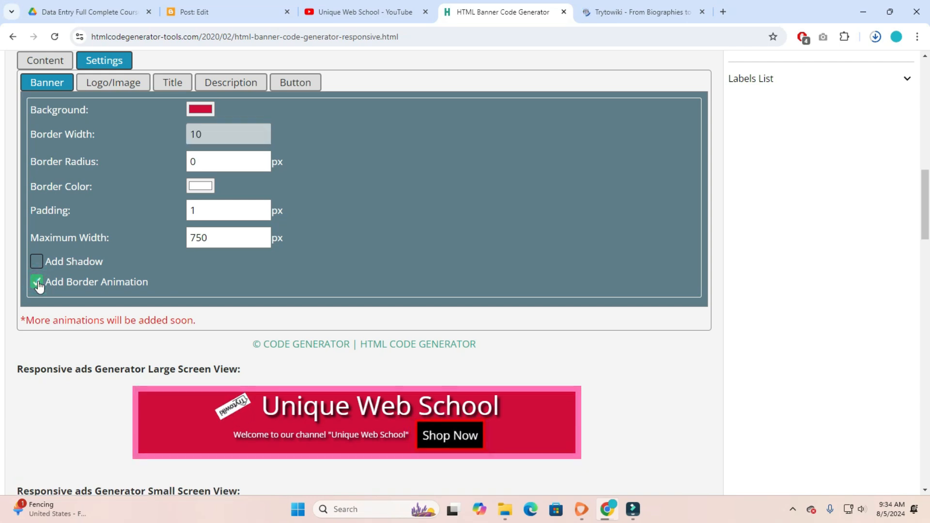
left_click(39, 284)
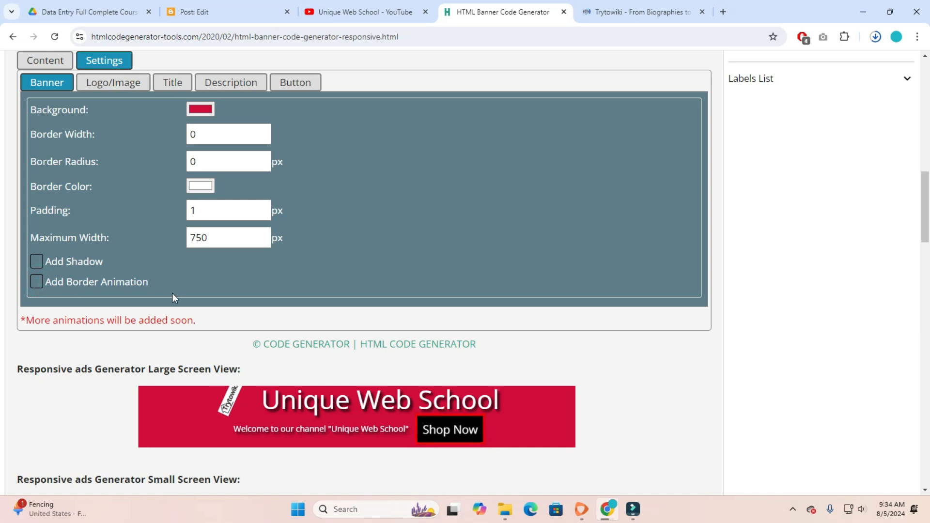
In the logo settings, set the image space to 10 px and the logo width to 70 px
left_click(112, 93)
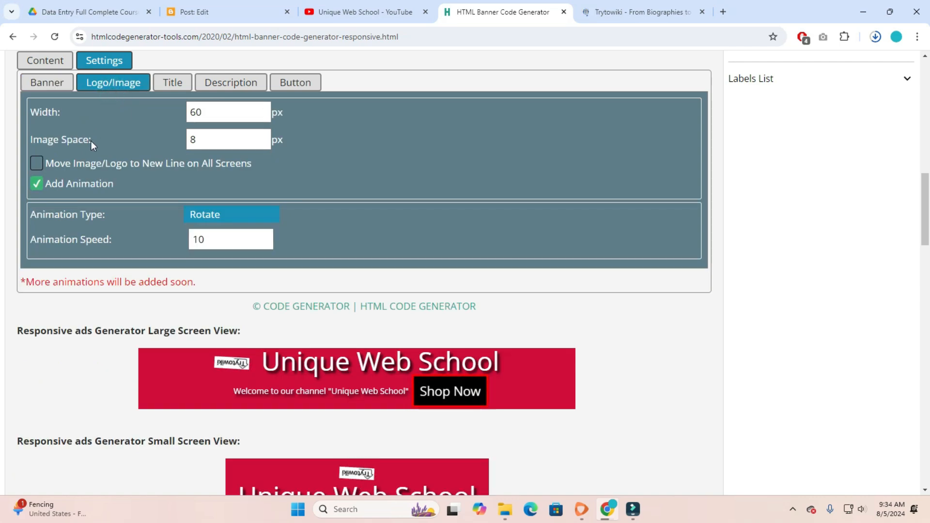
double_click(221, 138)
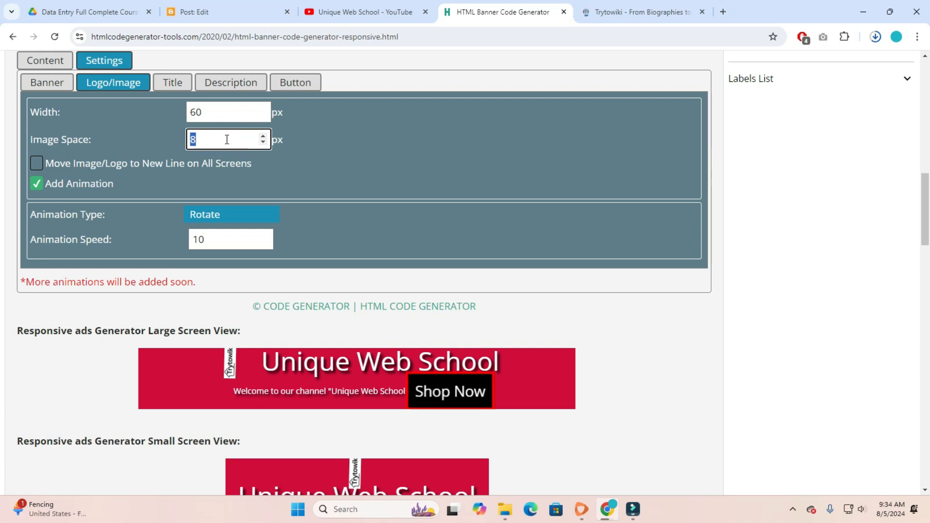
type("10")
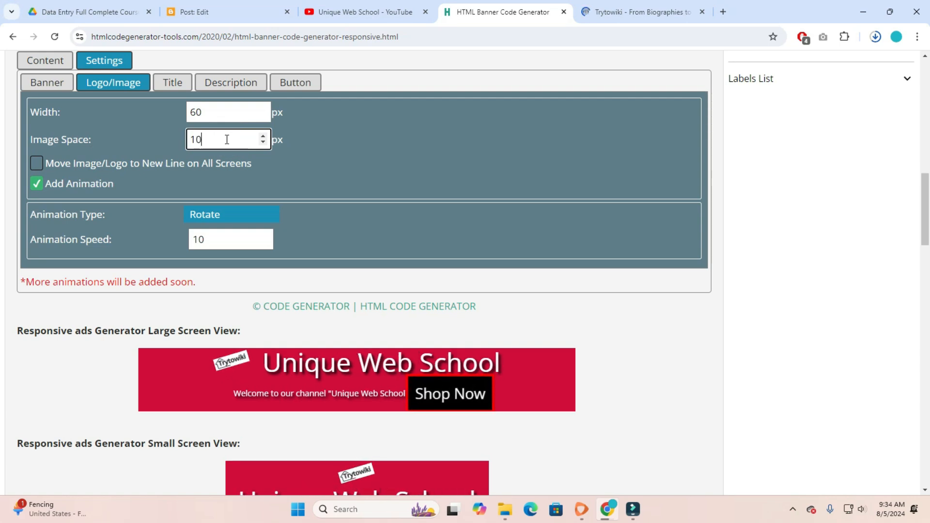
left_click(232, 119)
double_click(232, 120)
type("70")
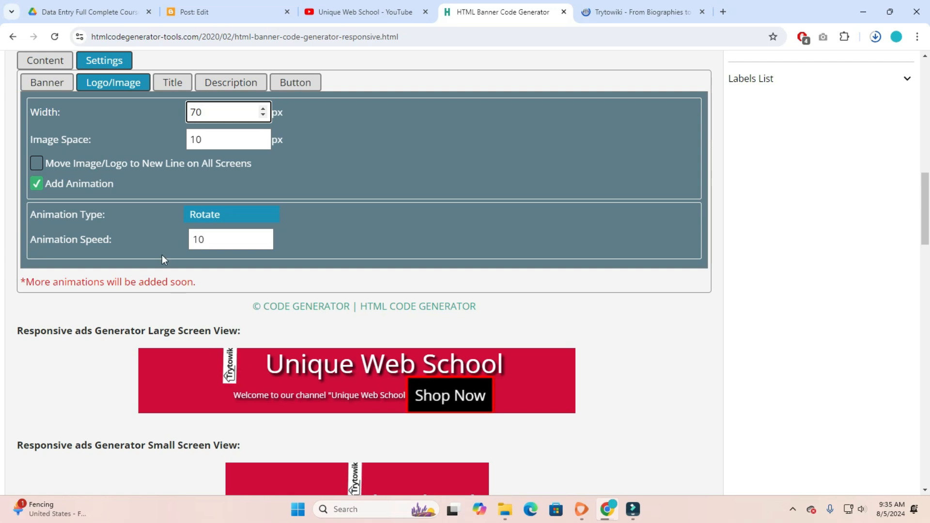
Turn off the logo's animation and try moving the logo to a new line on all screens
left_click(102, 189)
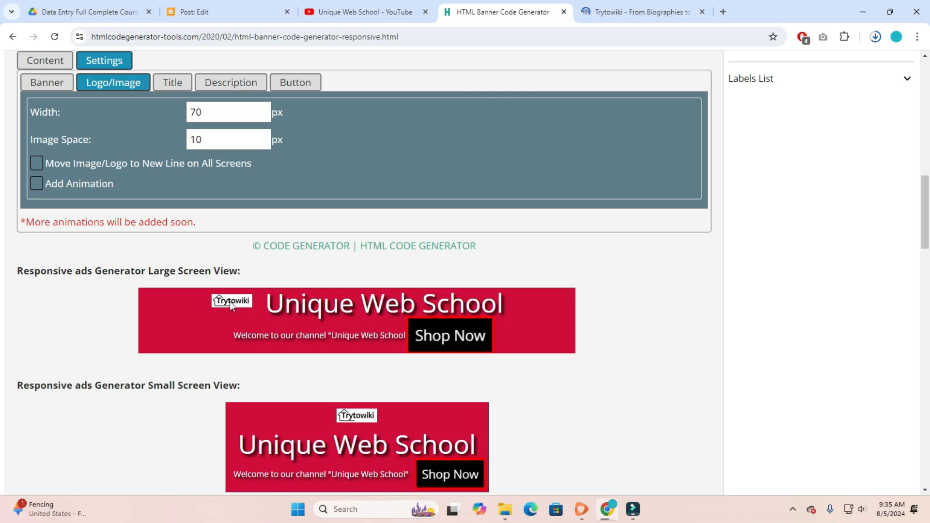
left_click(38, 164)
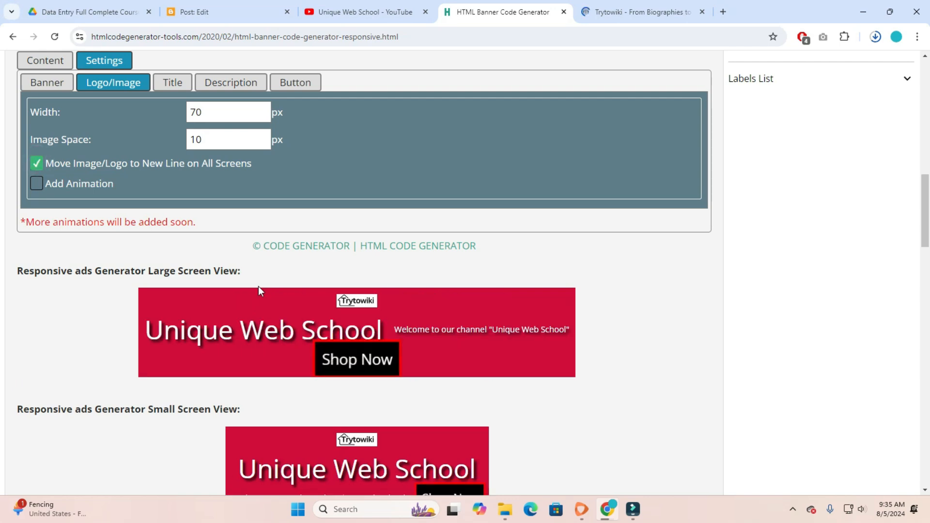
left_click(56, 173)
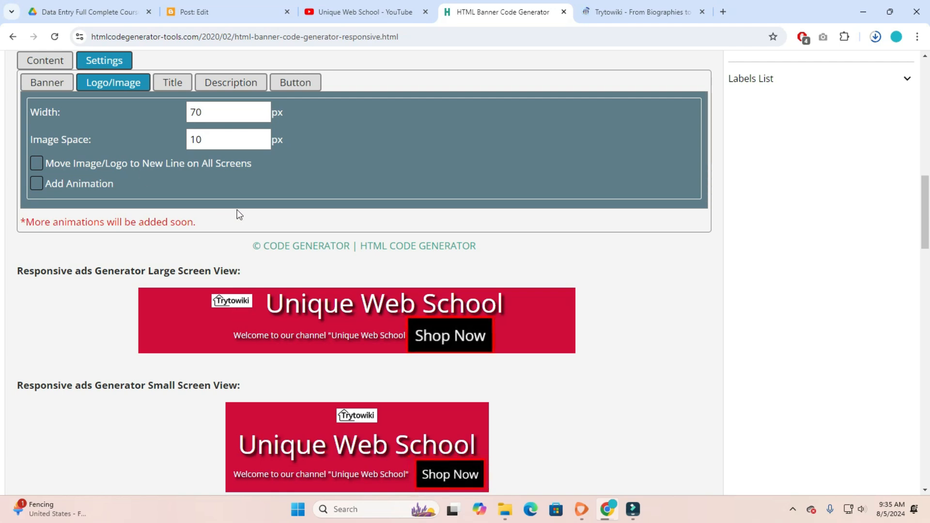
In the title settings, set the font size to 30 px and the title space to 3 px
scroll(208, 209, "up", 2)
left_click(183, 204)
scroll(295, 235, "down", 2)
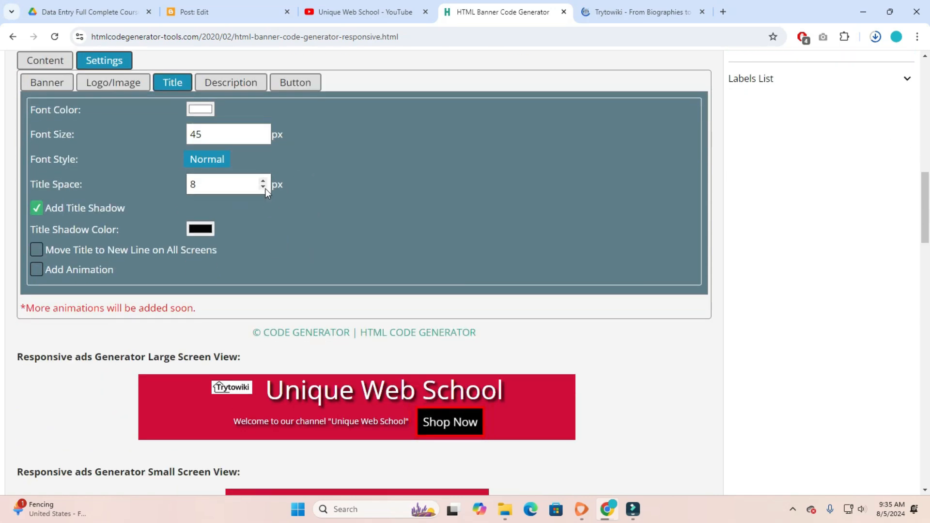
double_click(218, 131)
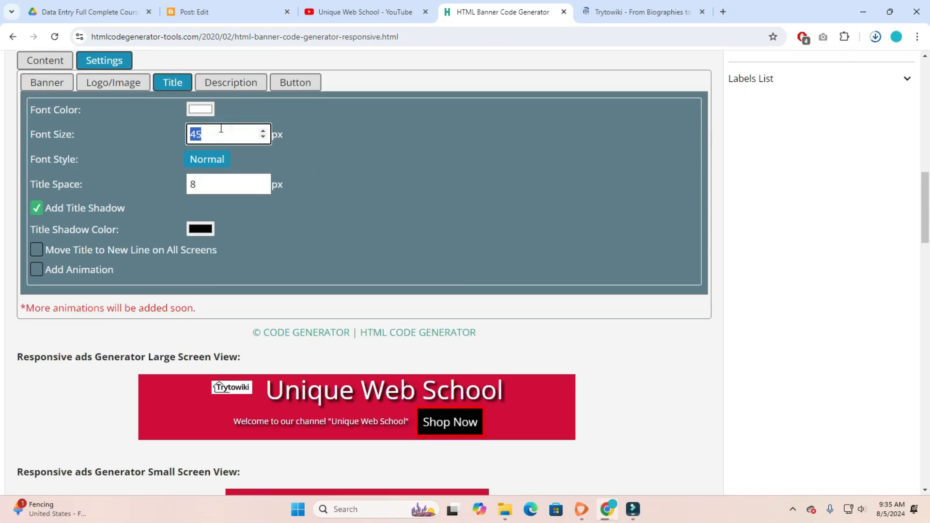
type("30")
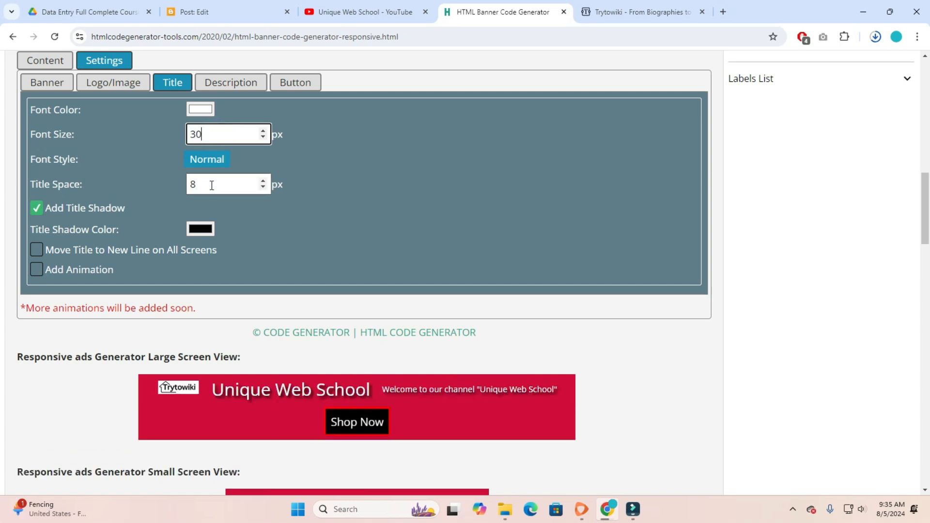
double_click(212, 185)
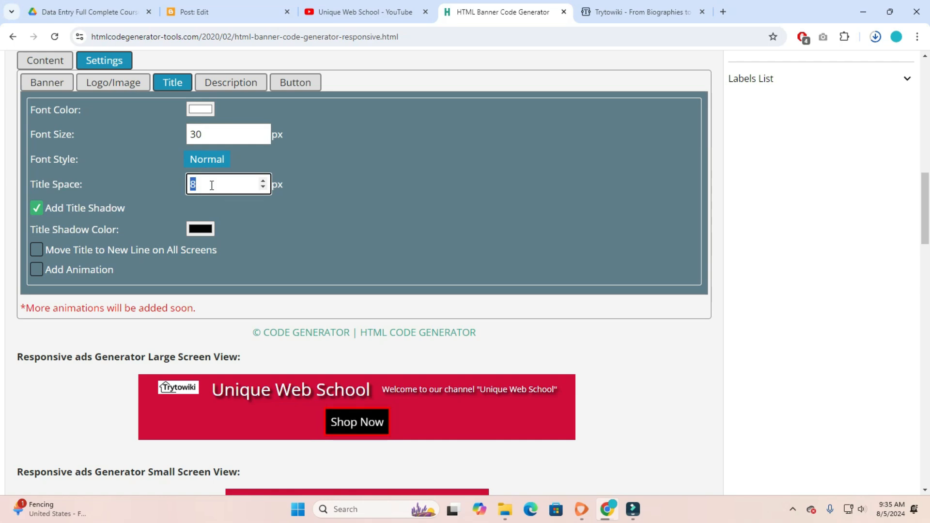
type("3")
left_click(507, 238)
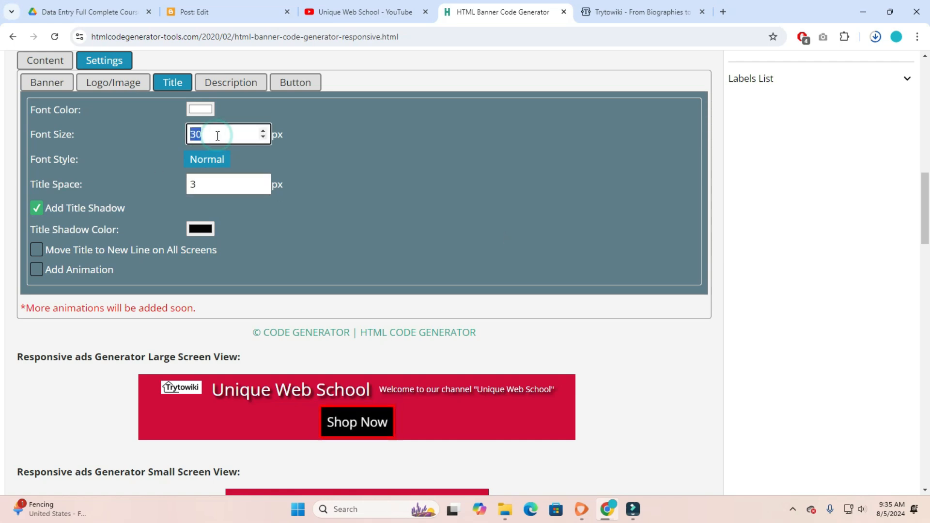
Reduce the title's font size to 20 px, trying 25 px for comparison, and check the large and small previews
double_click(217, 135)
type("20")
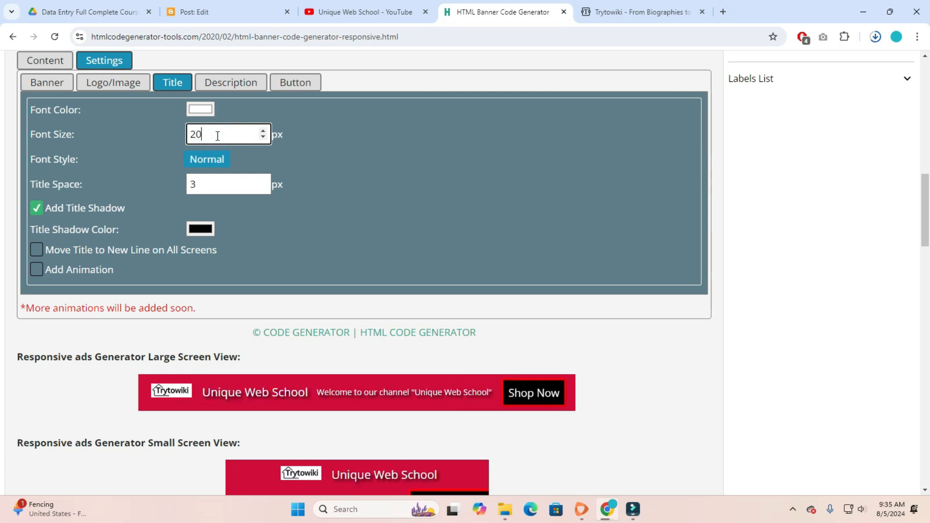
scroll(297, 357, "down", 2)
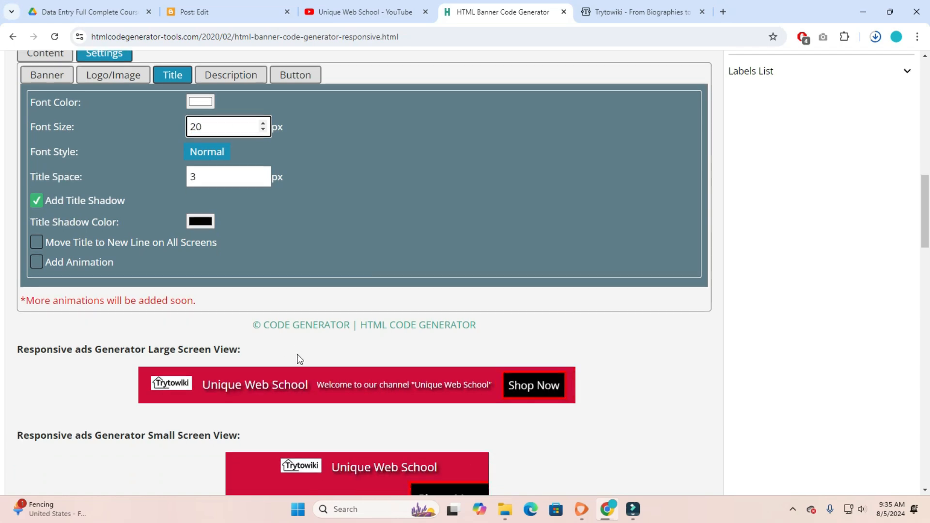
scroll(289, 235, "up", 2)
double_click(218, 142)
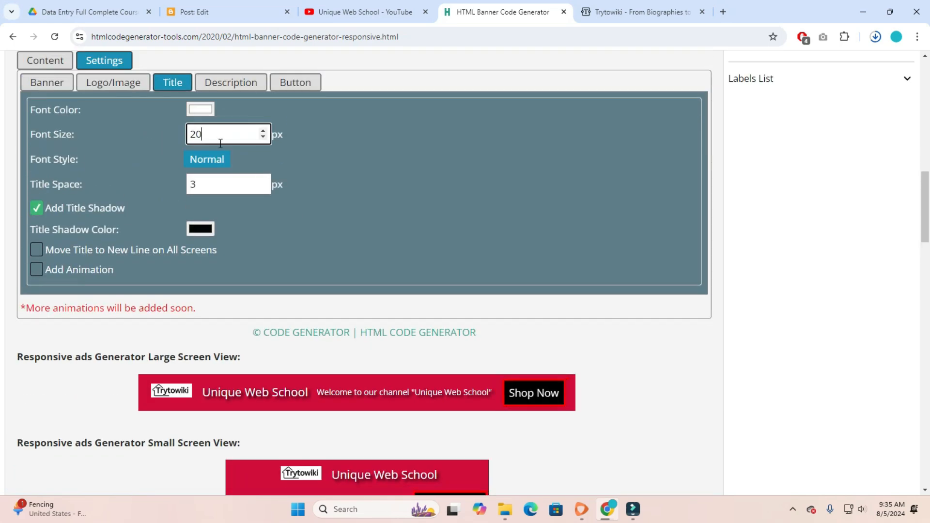
type("25")
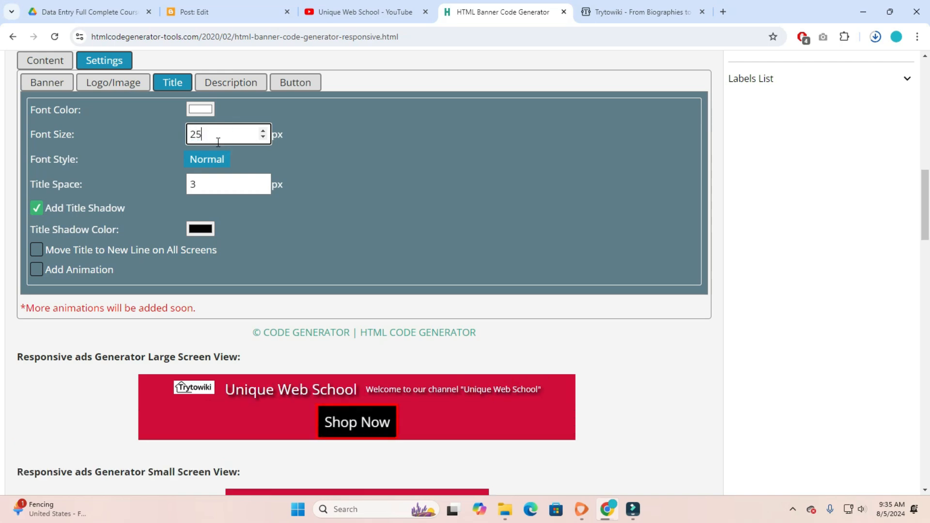
double_click(218, 142)
type("20")
scroll(240, 238, "down", 2)
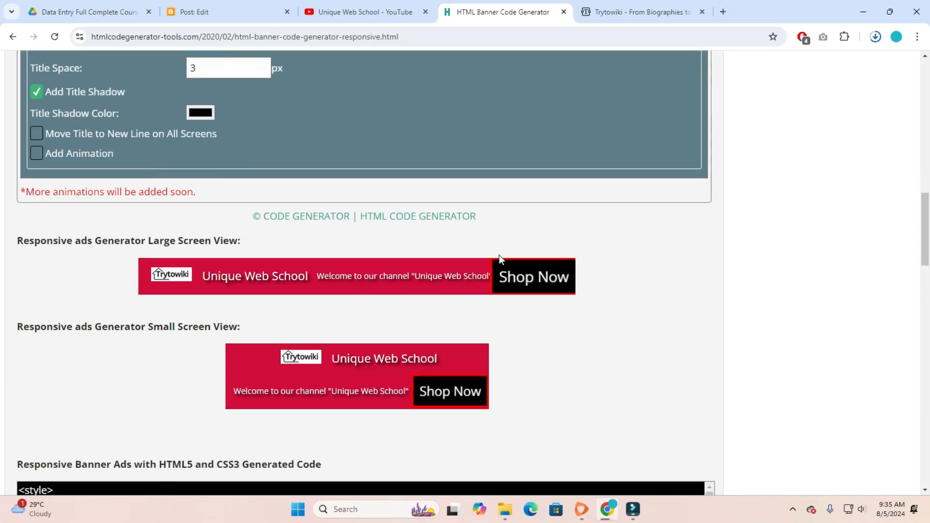
scroll(444, 229, "up", 2)
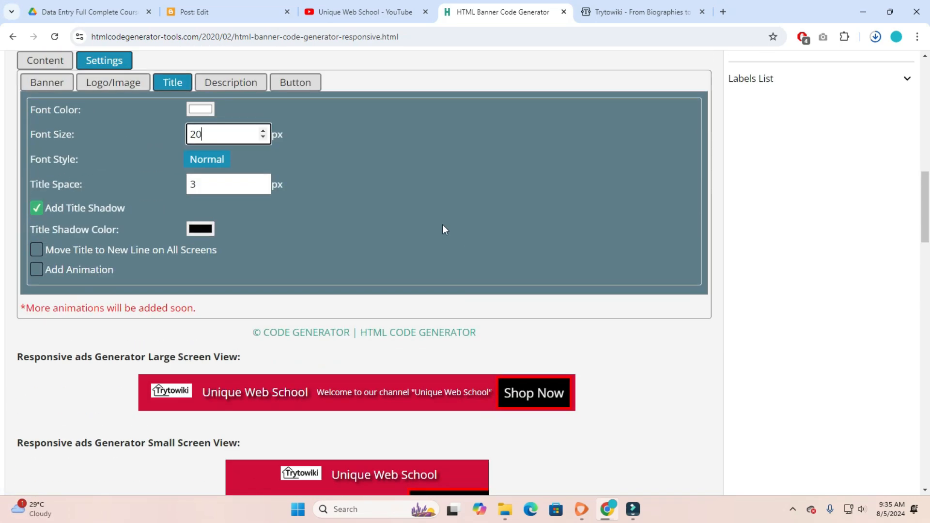
Set the title's font style to Bold
left_click(205, 167)
left_click(203, 188)
left_click(205, 187)
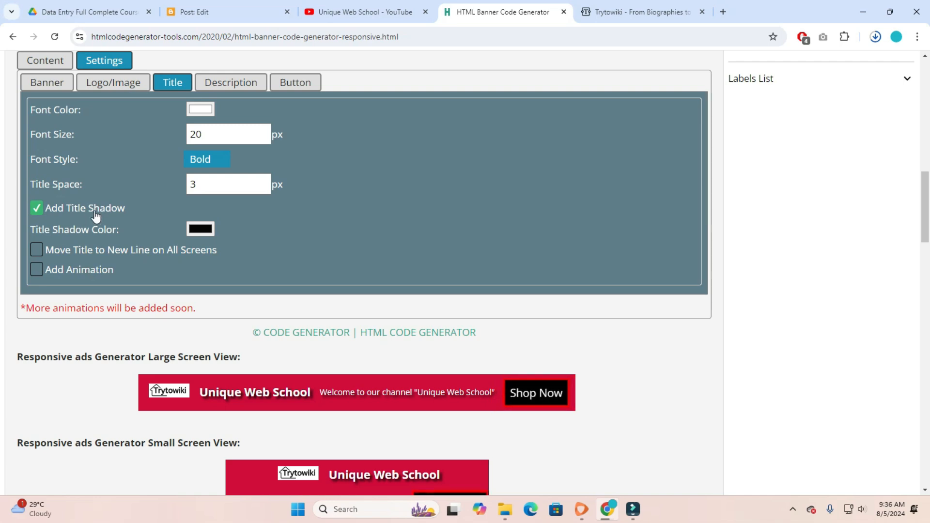
In the description settings, set the font size to 12 px and the description space to 3 px
left_click(236, 81)
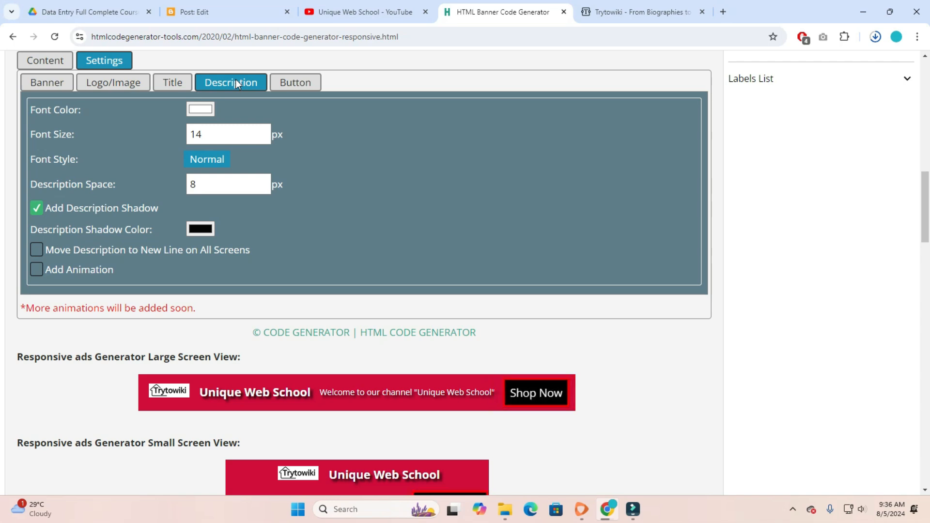
left_click_drag(221, 130, 154, 141)
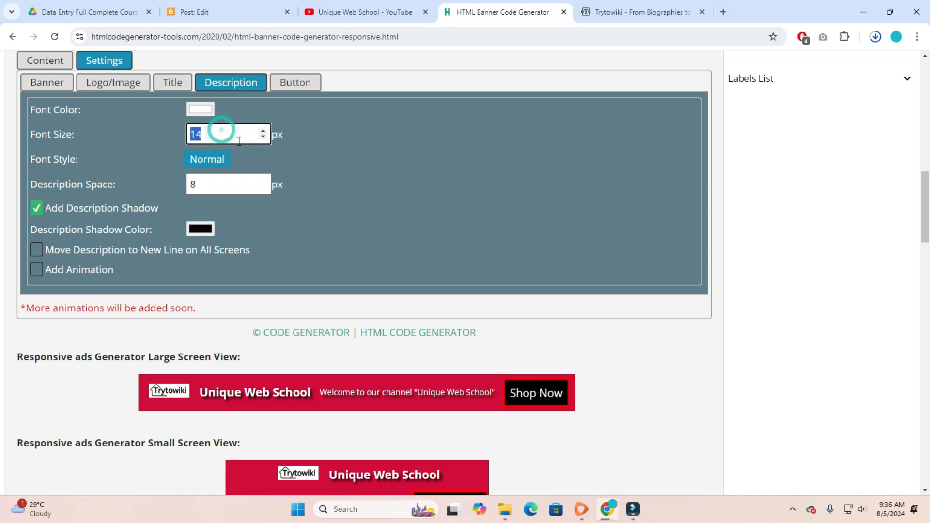
type("12")
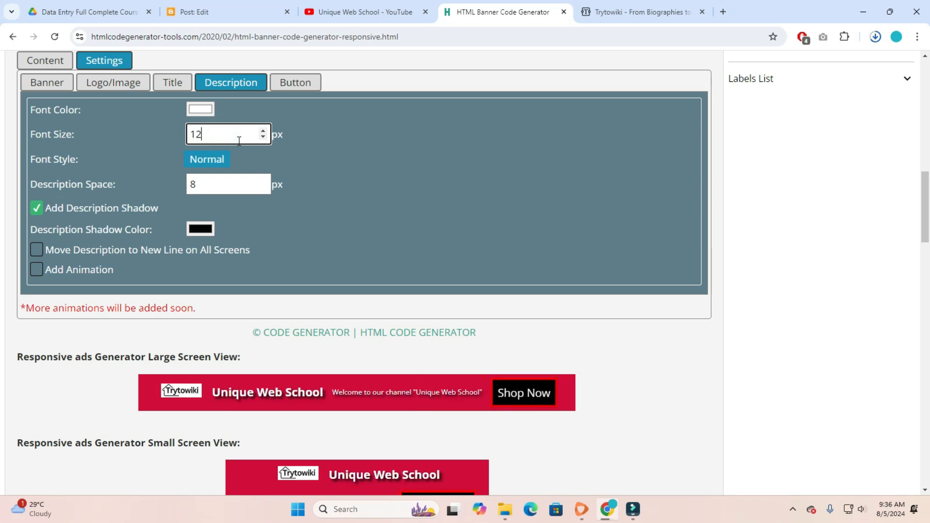
left_click(439, 152)
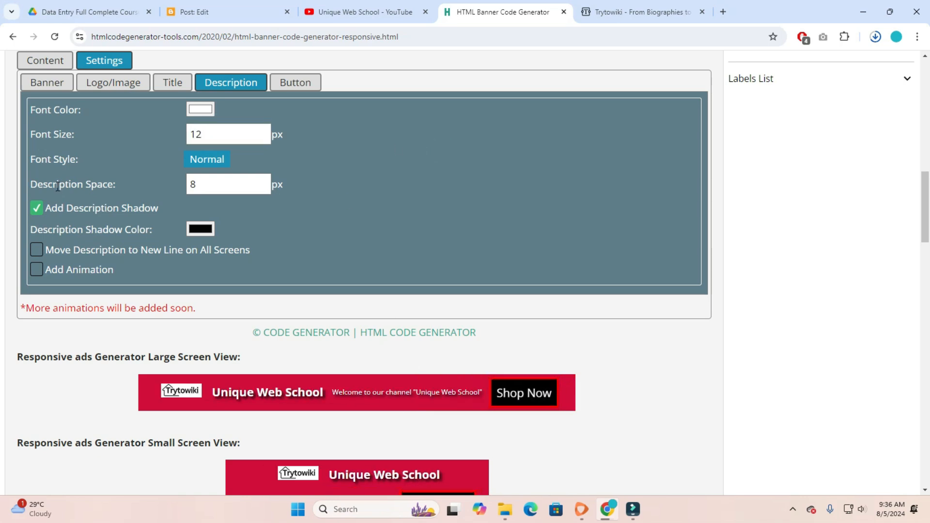
left_click_drag(223, 183, 189, 184)
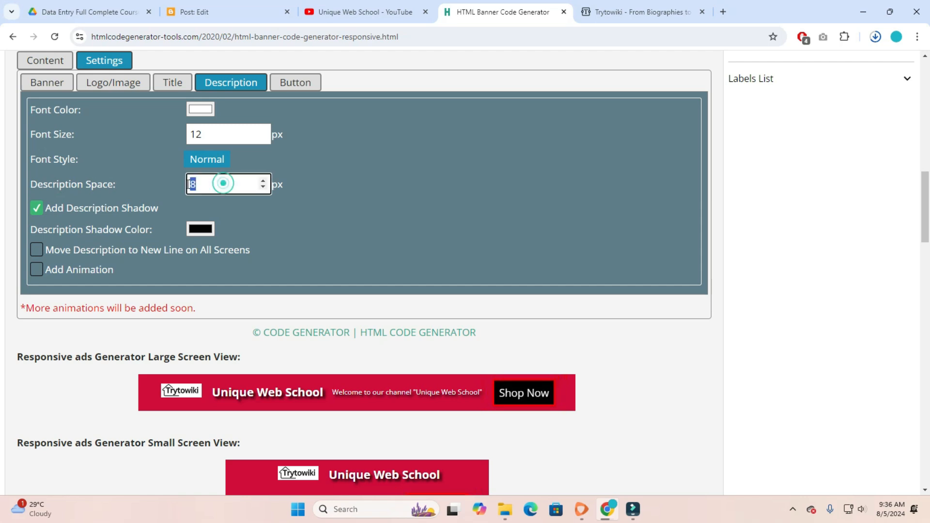
type("3")
left_click(352, 193)
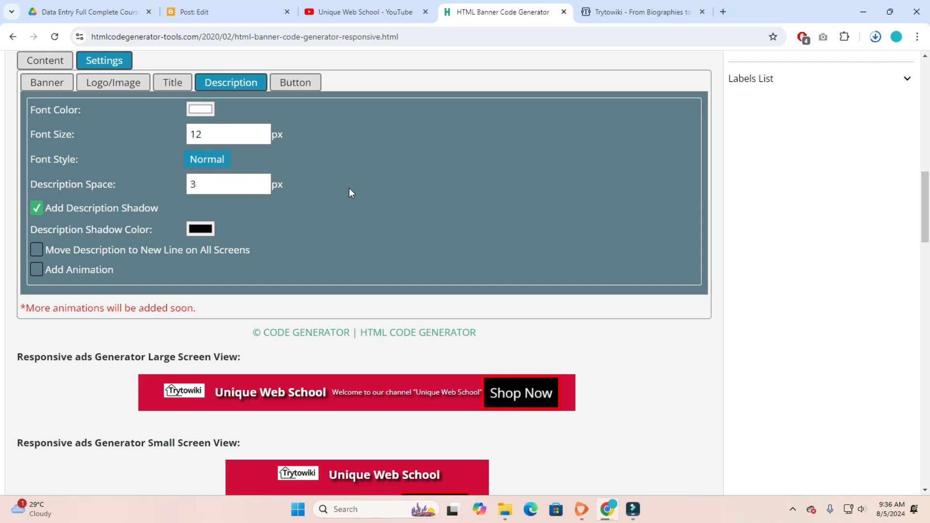
Set the description's shadow color to near-black and compare the preview without the shadow, keeping the shadow enabled
left_click(196, 230)
mouse_move(210, 259)
left_mouse_down()
mouse_move(193, 250)
mouse_move(243, 279)
mouse_move(307, 264)
mouse_move(190, 308)
left_mouse_up()
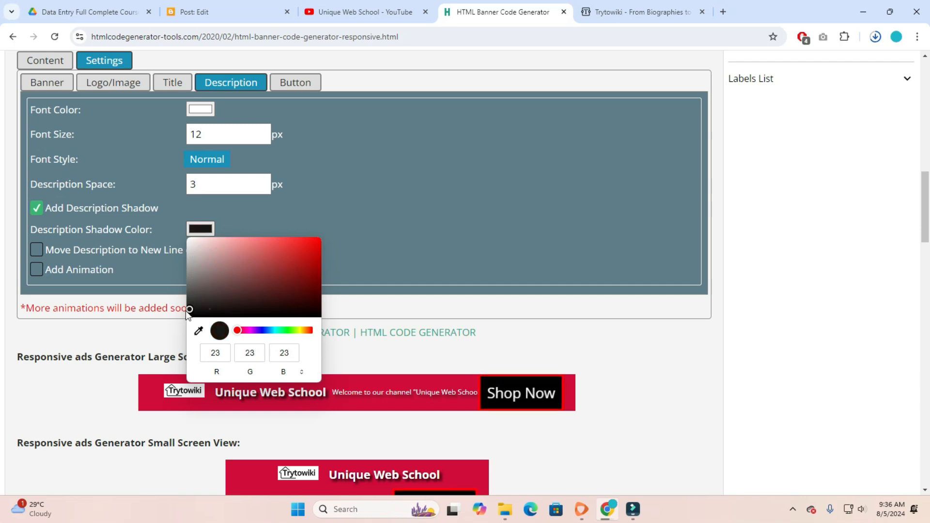
left_click(389, 240)
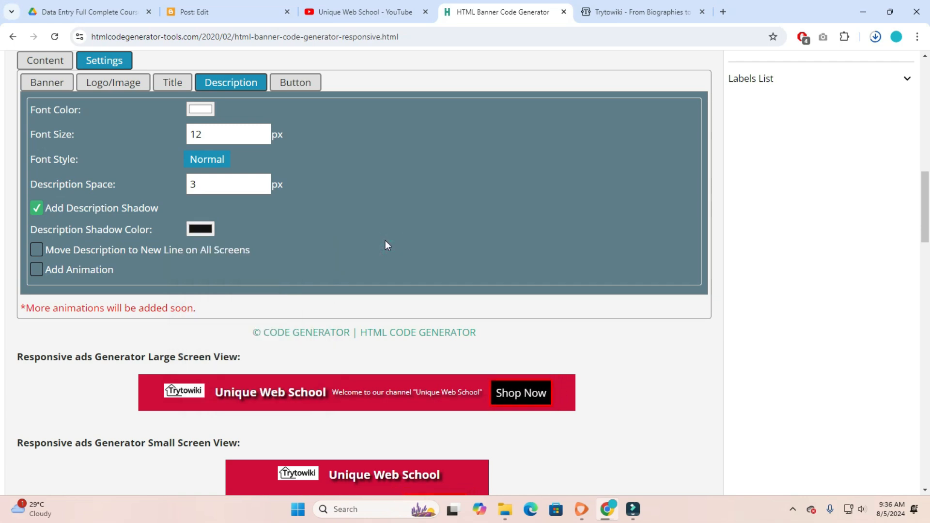
left_click(116, 215)
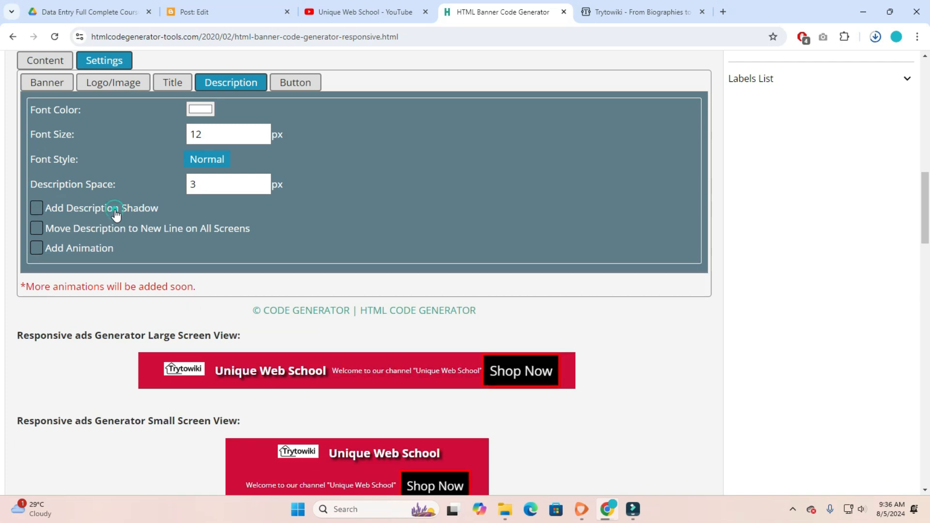
left_click(116, 215)
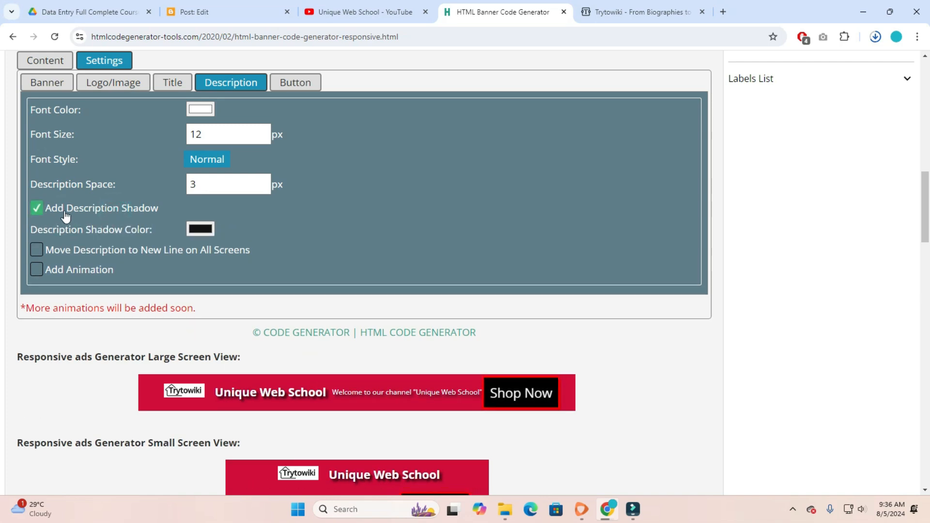
In the button settings, set the button color to a dark muted purple and check the banner preview
left_click(306, 91)
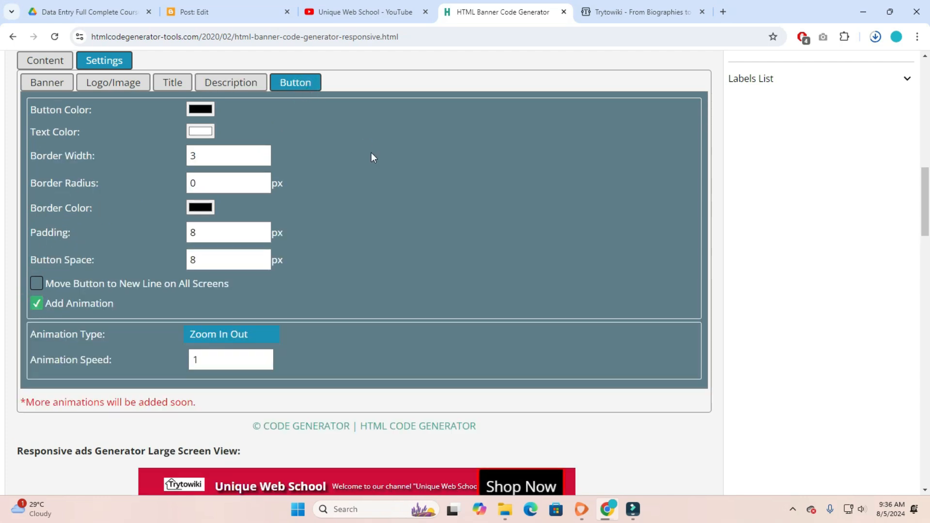
scroll(371, 158, "down", 1)
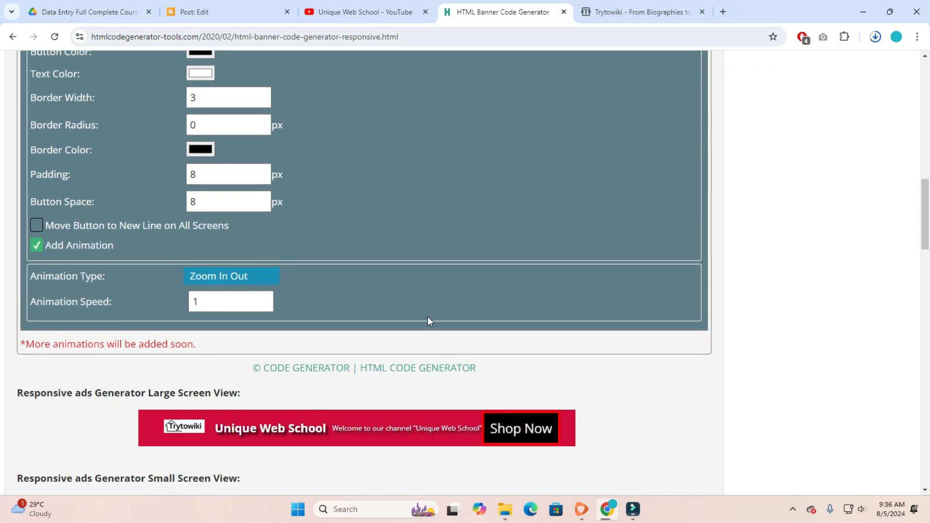
scroll(357, 173, "up", 1)
left_click(200, 111)
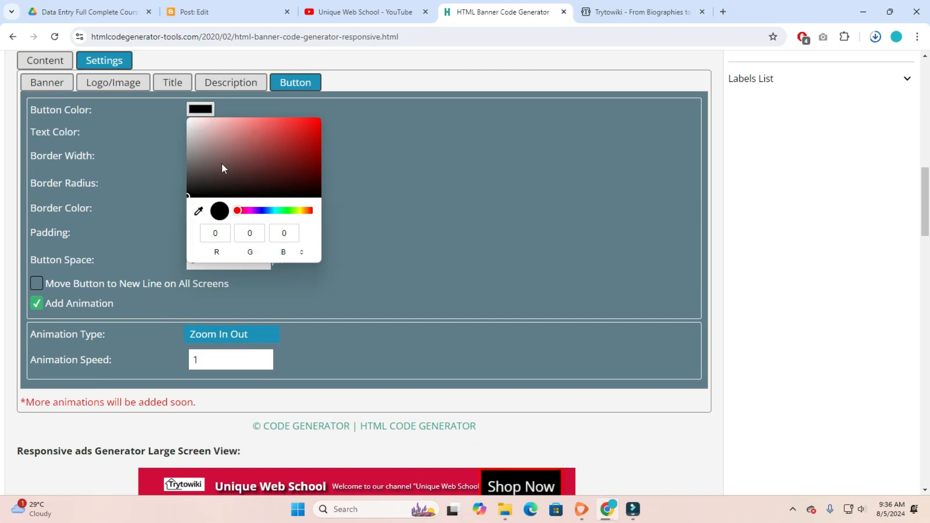
left_click(252, 167)
left_click(244, 210)
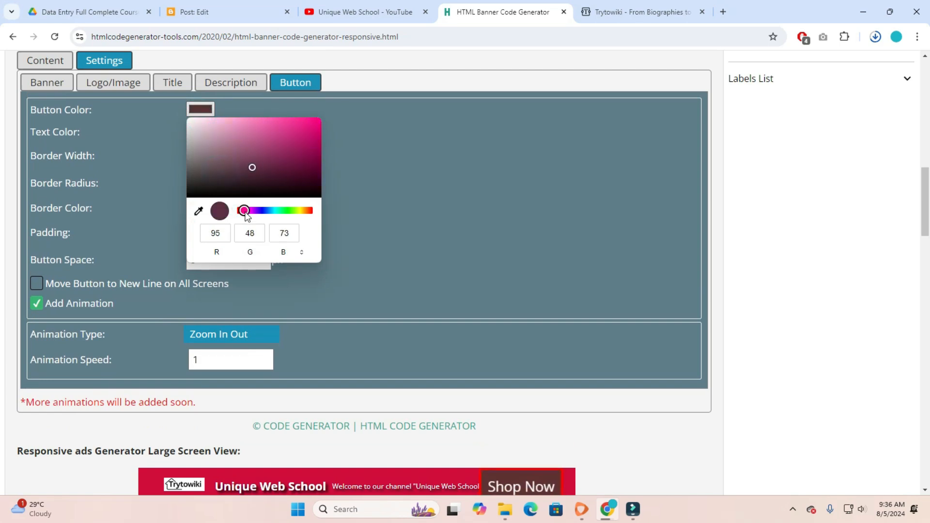
left_click_drag(245, 211, 257, 211)
left_click_drag(256, 167, 235, 170)
left_click(423, 191)
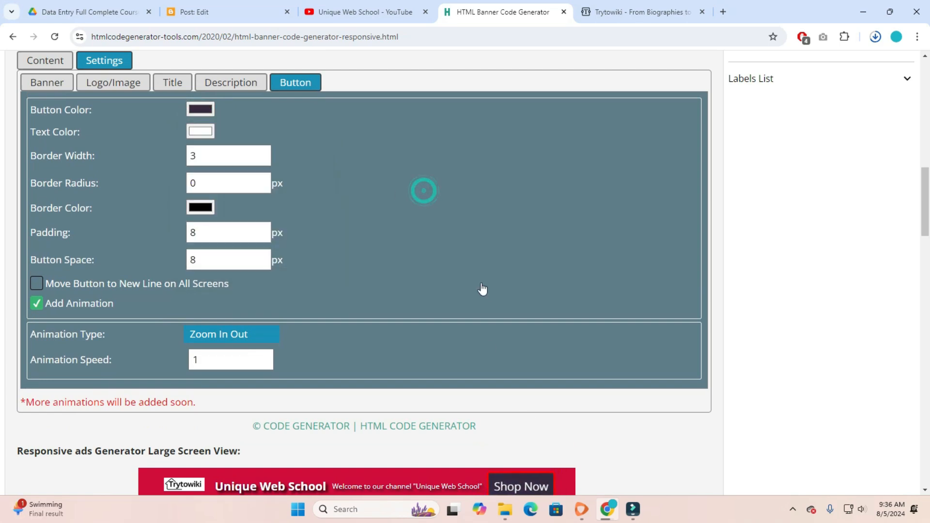
scroll(499, 339, "down", 2)
scroll(361, 214, "up", 3)
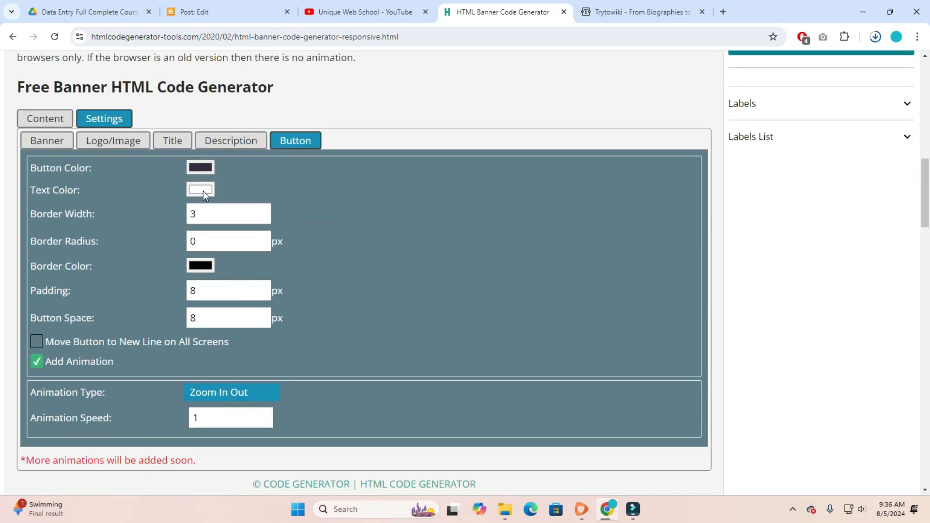
Set the button's text color to white and check it in the banner preview
left_click(203, 193)
left_click_drag(203, 205, 174, 192)
left_click(390, 193)
scroll(389, 190, "down", 3)
scroll(388, 202, "up", 2)
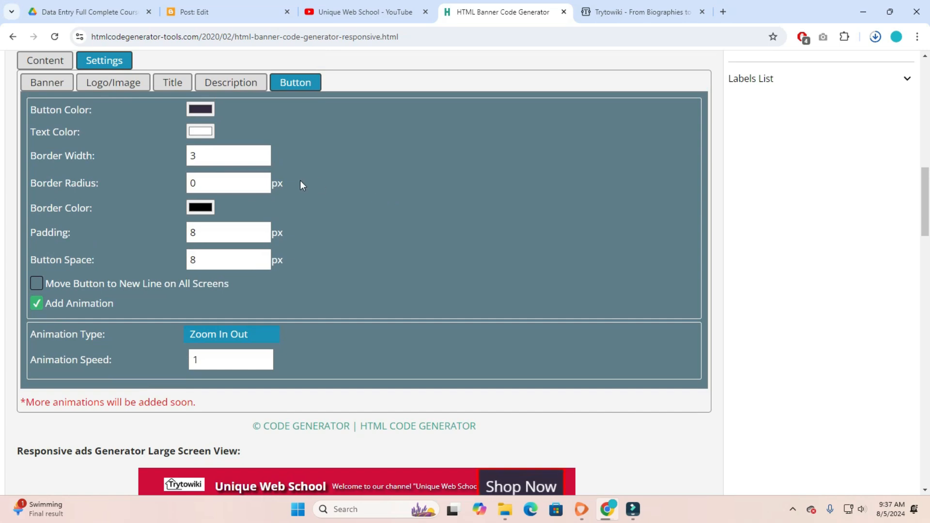
Set the button's border width to 1, trying 22 for comparison
double_click(217, 156)
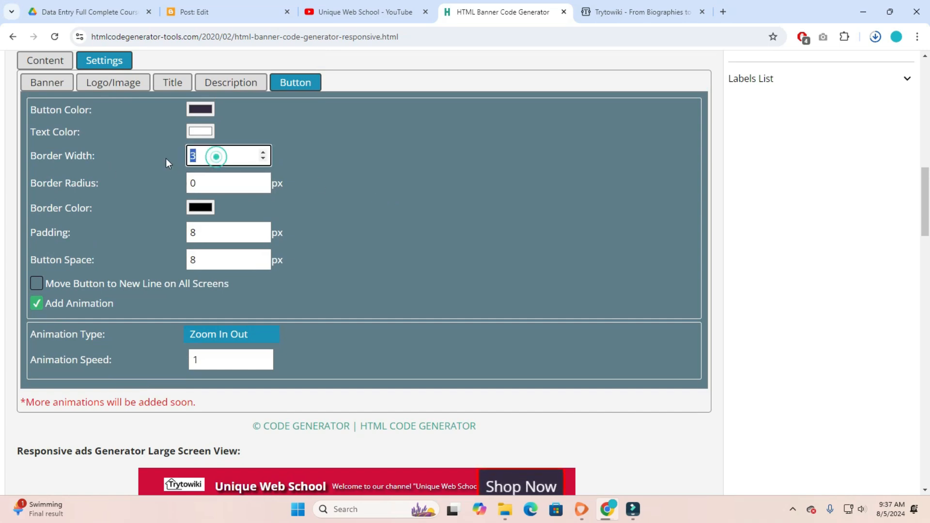
type("22")
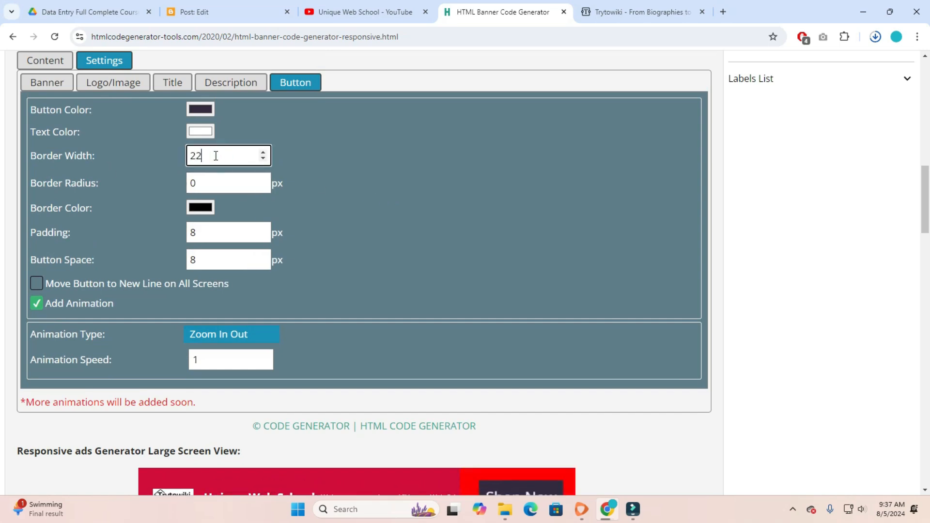
key("BackSpace")
key("BackSpace")
type("1")
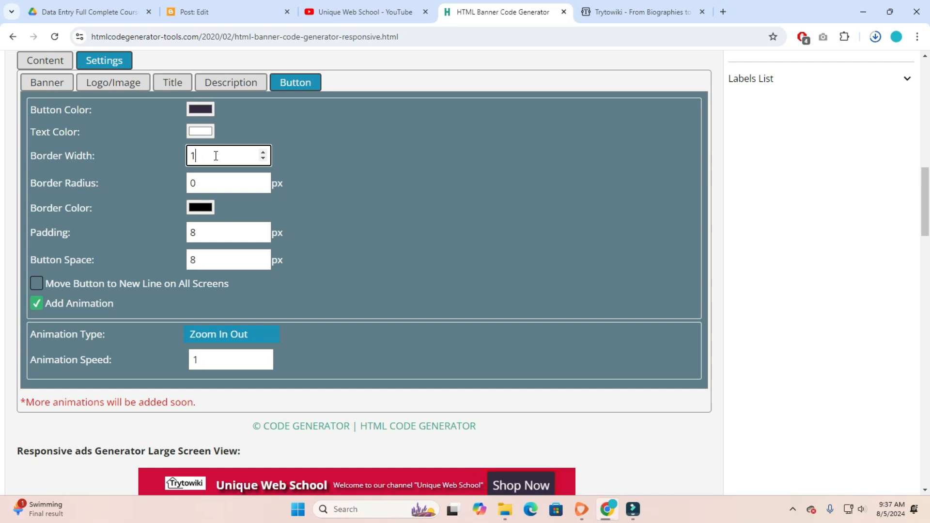
left_click(409, 173)
scroll(412, 178, "down", 1)
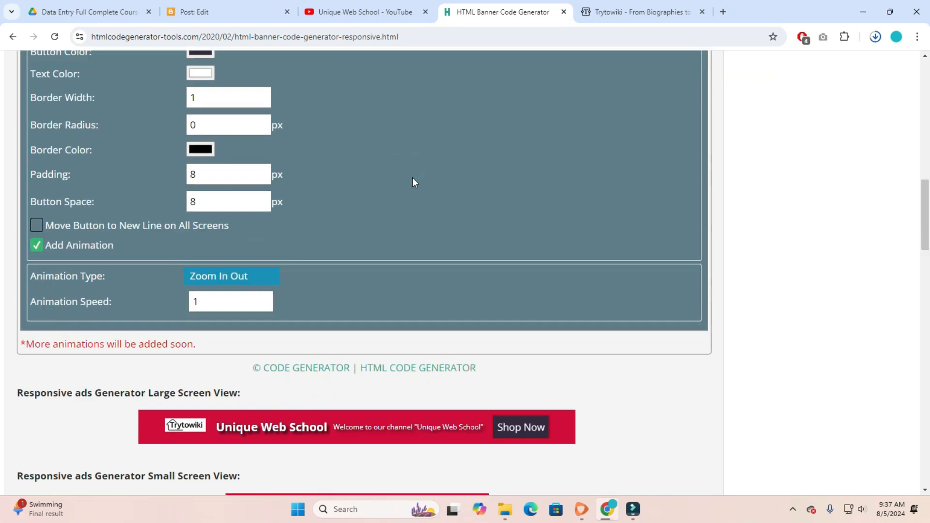
Set the button's border radius to 1 px, padding to 2 px and button space to 2 px
double_click(207, 126)
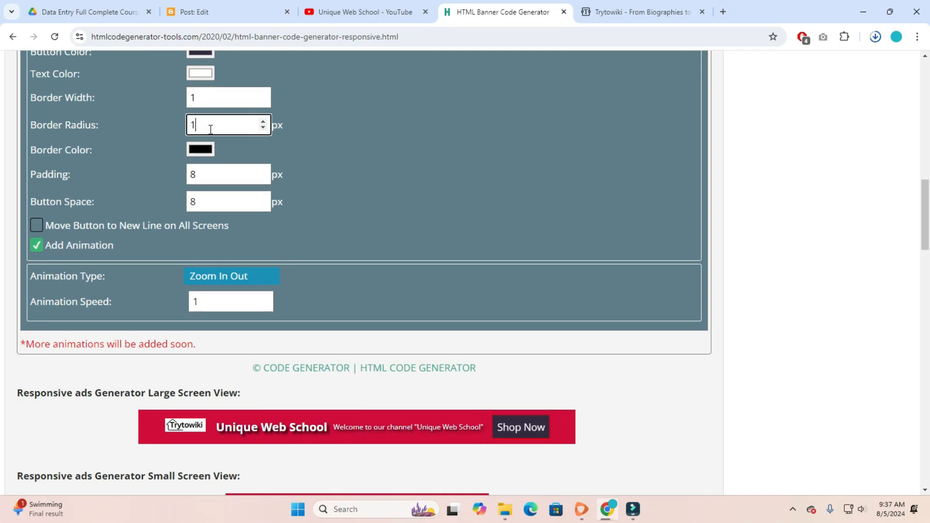
double_click(223, 173)
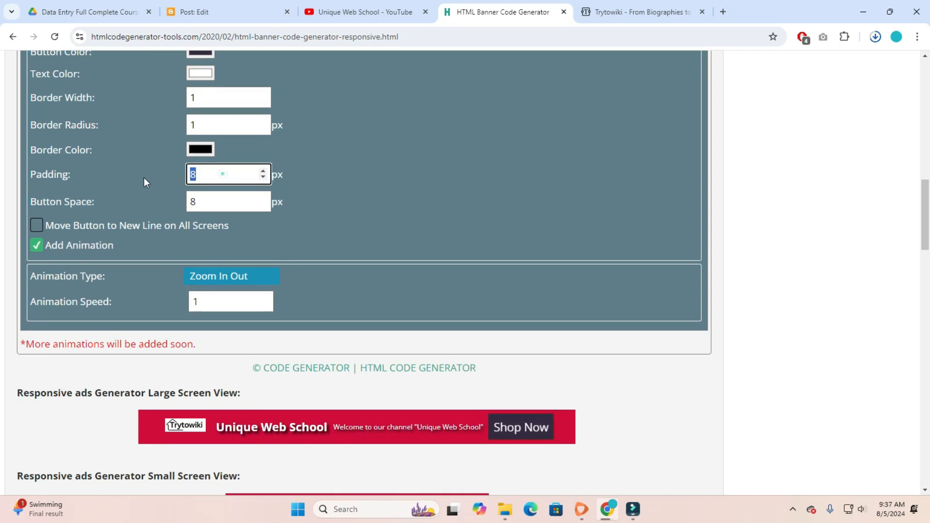
type("2")
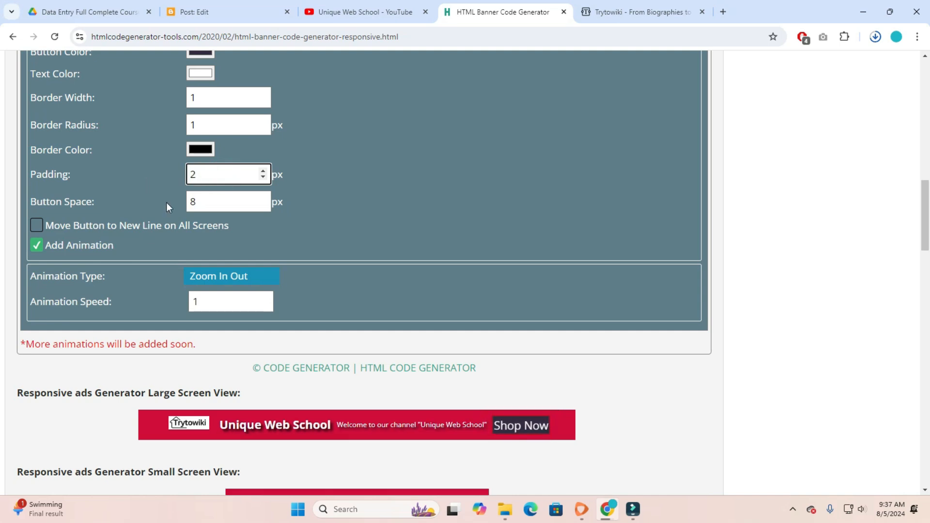
left_click(207, 204)
type("2")
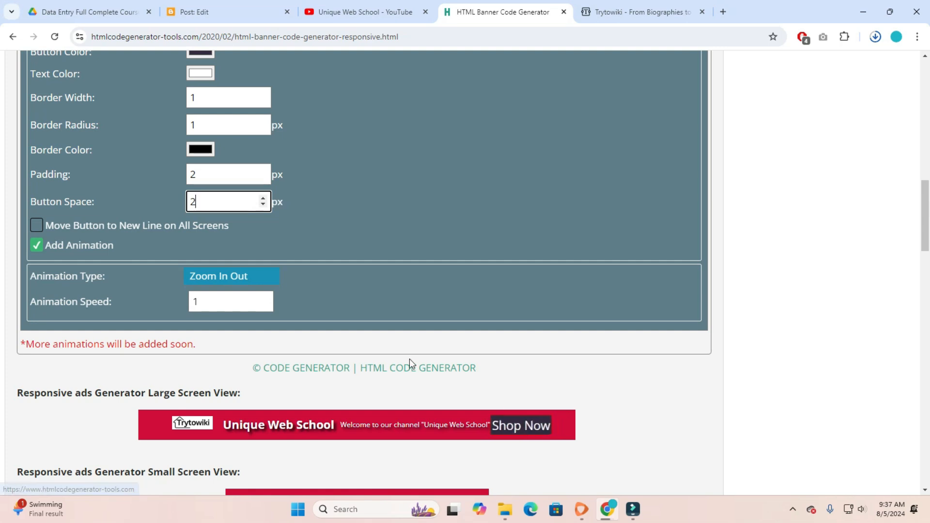
Set the button's padding to 8 px
left_click(208, 175)
double_click(208, 174)
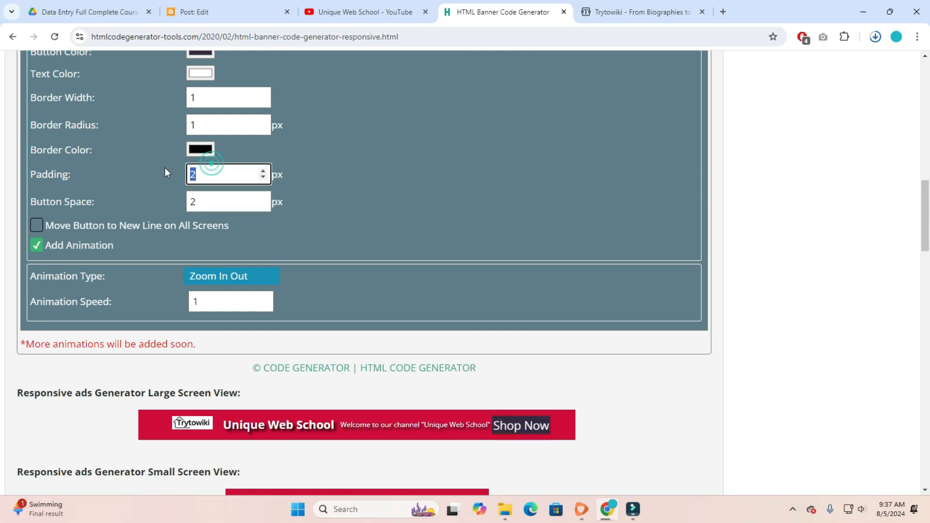
type("8")
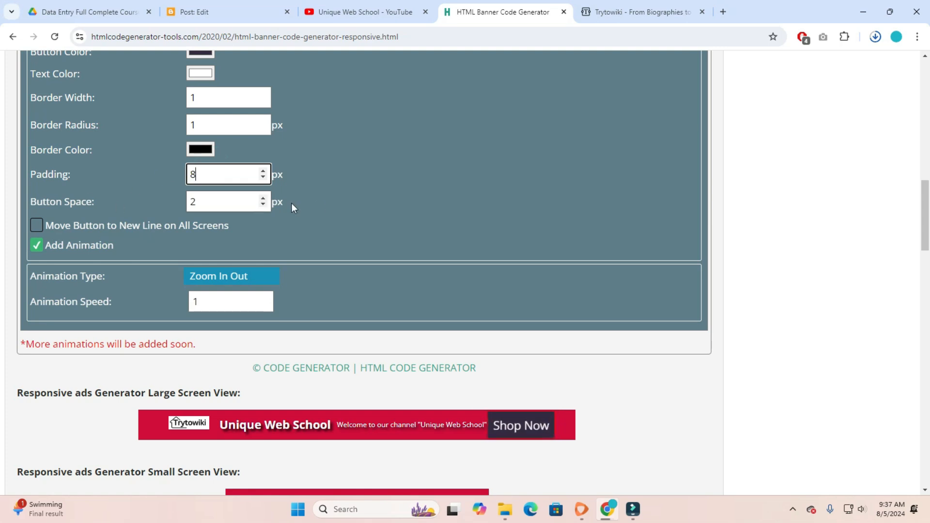
Compare the button without animation and with Rotate, Fade In, Bend, Bounce and Text Color Change, settling on Zoom In Out in both previews
left_click(85, 247)
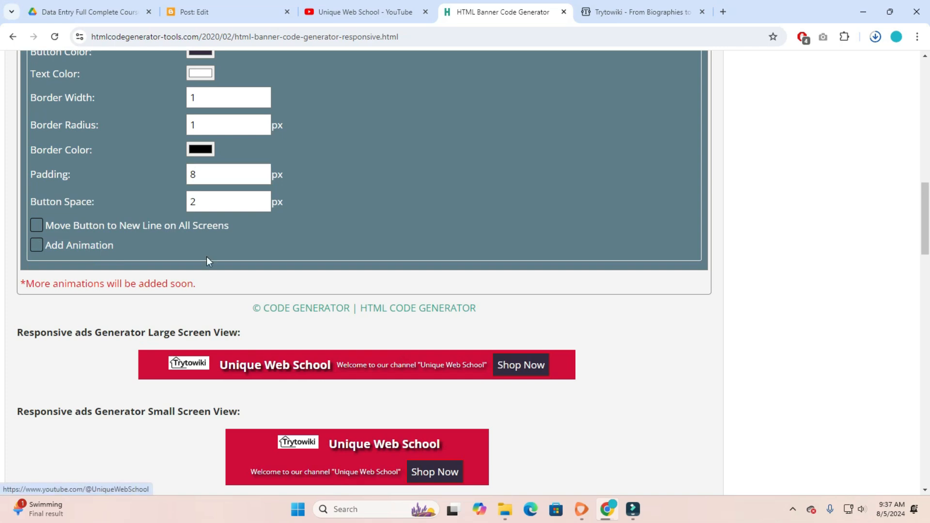
left_click(76, 248)
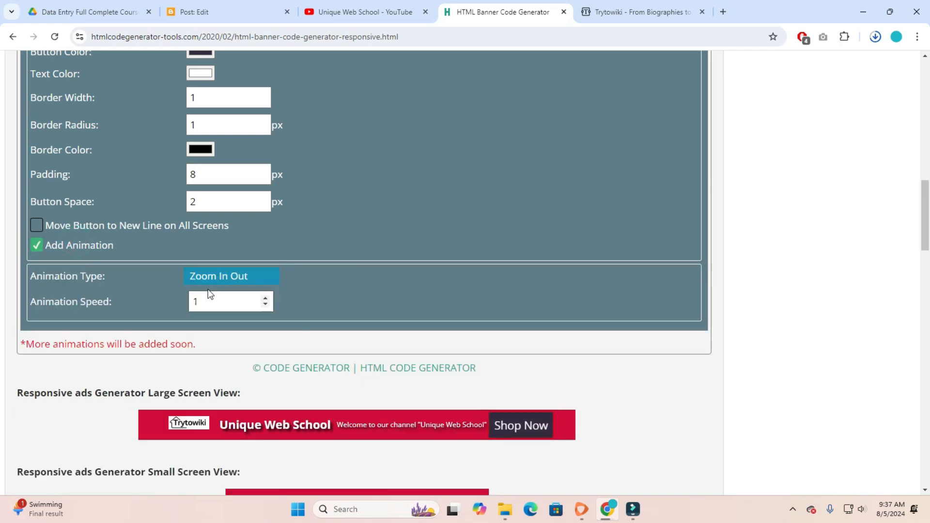
left_click(224, 279)
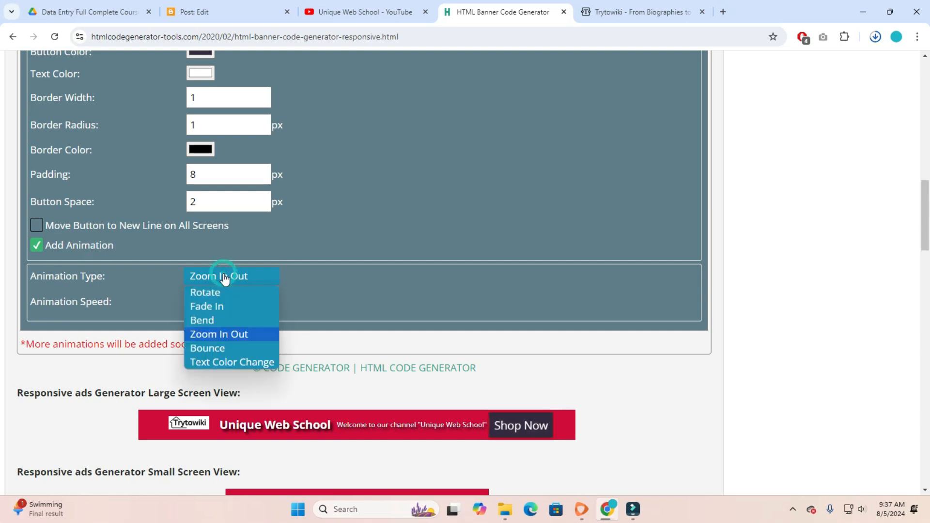
left_click(221, 296)
left_click(241, 276)
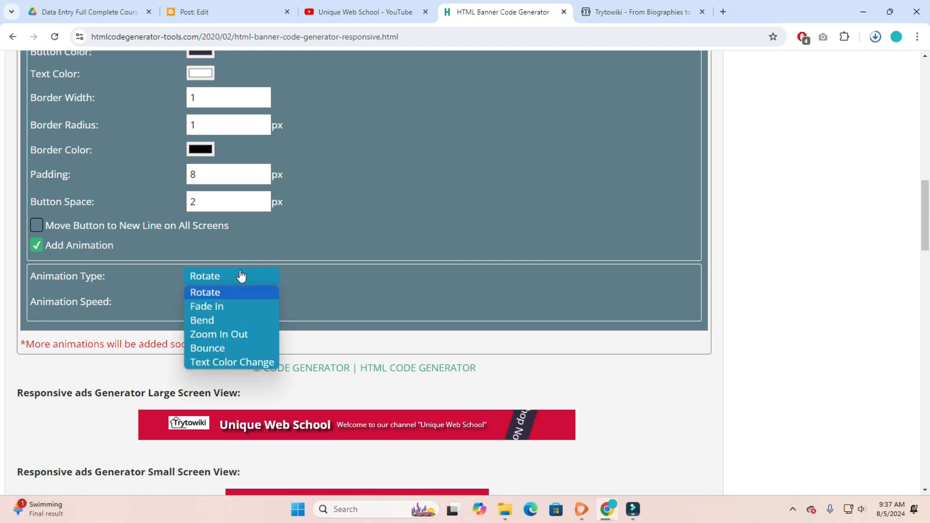
left_click(228, 305)
left_click(247, 279)
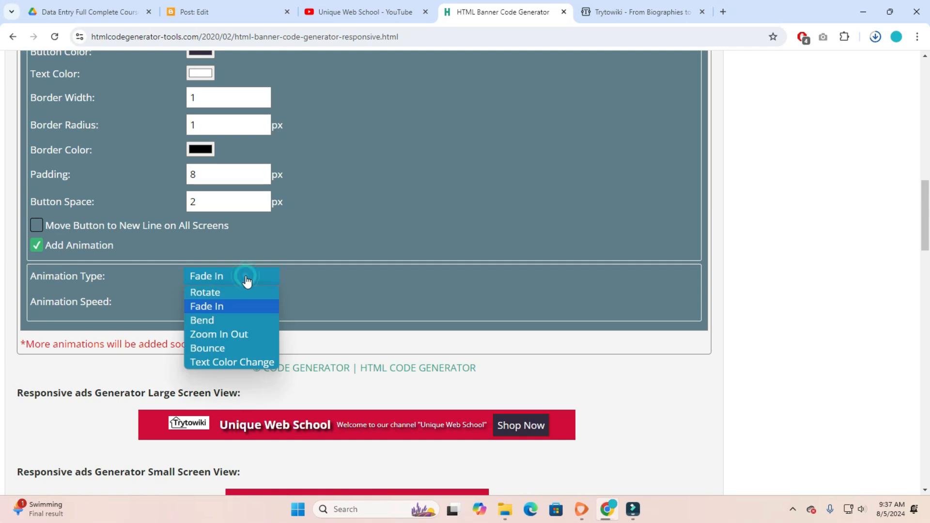
left_click(225, 318)
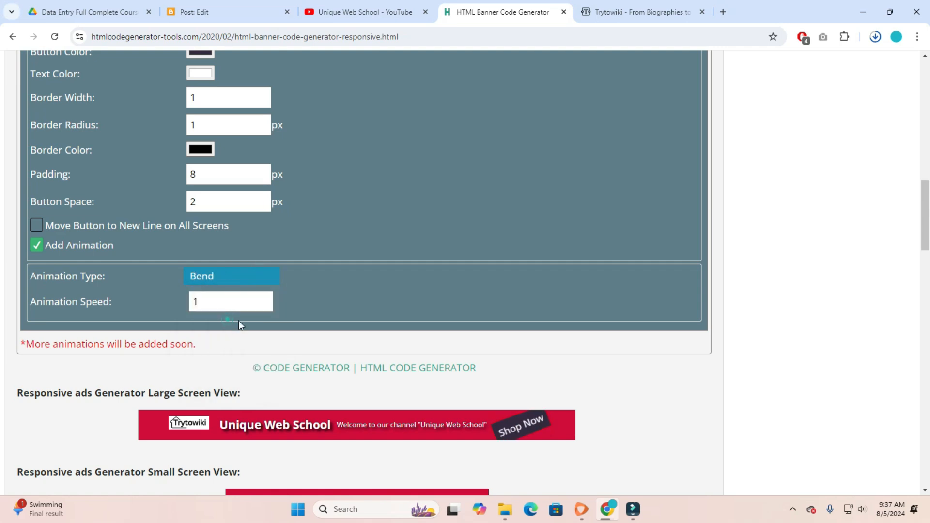
left_click(237, 289)
left_click(231, 347)
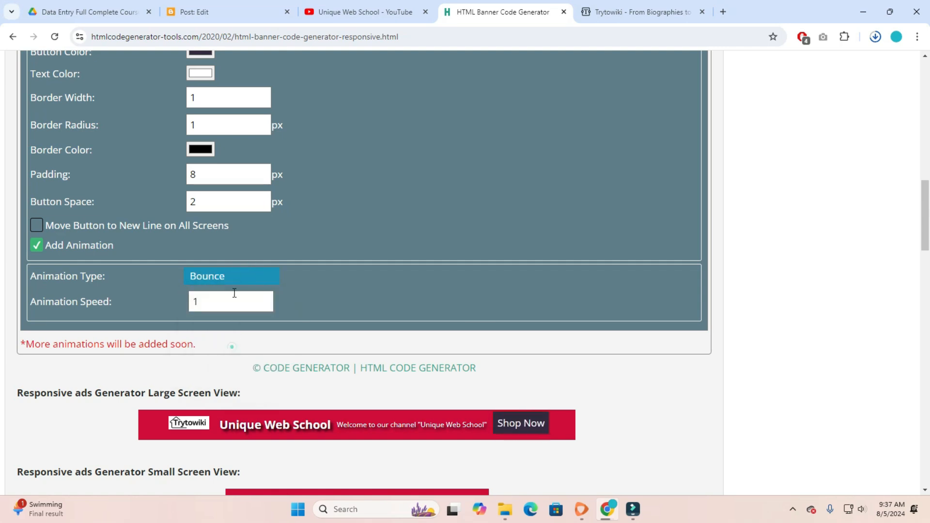
left_click(230, 283)
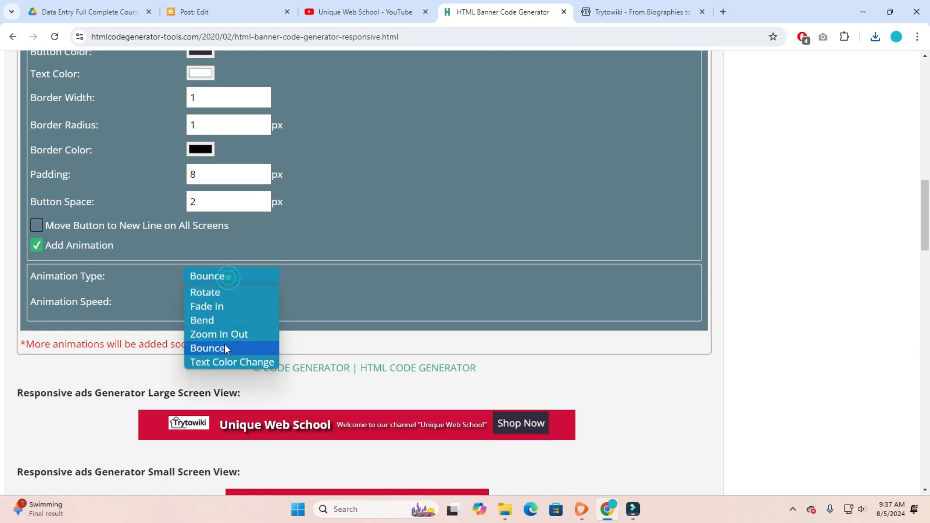
left_click(231, 359)
left_click(226, 274)
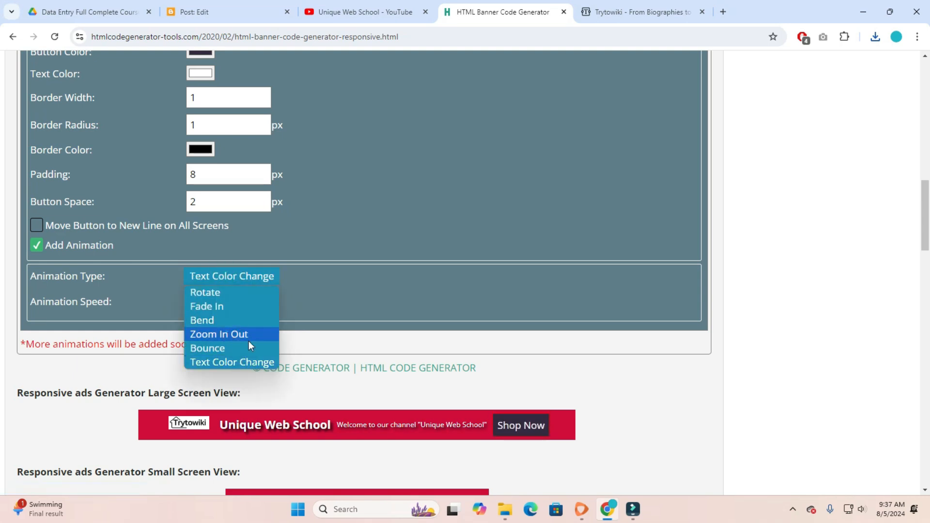
left_click(231, 334)
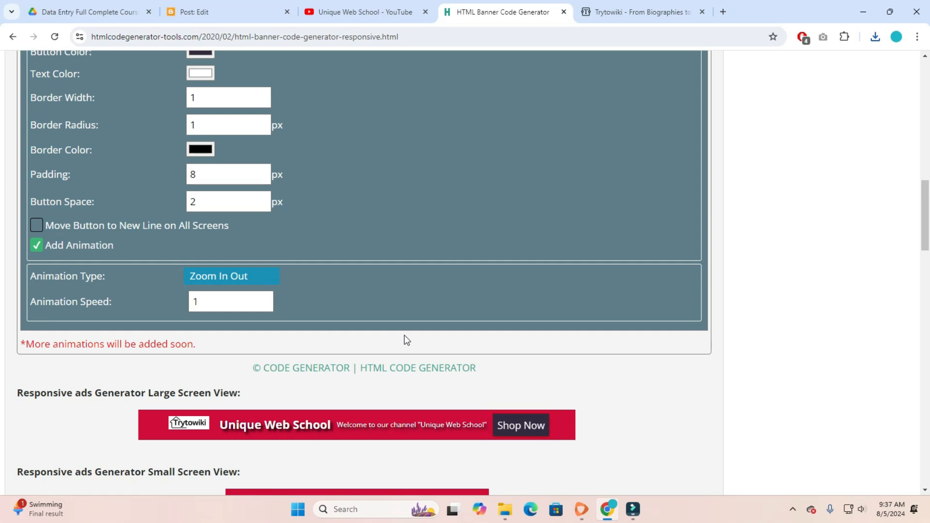
scroll(446, 350, "down", 3)
scroll(333, 235, "down", 2)
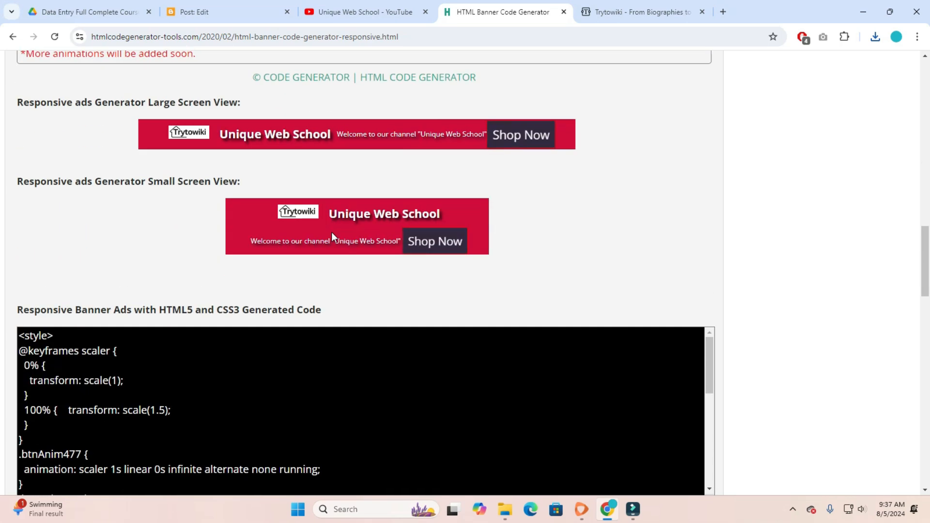
scroll(333, 264, "up", 4)
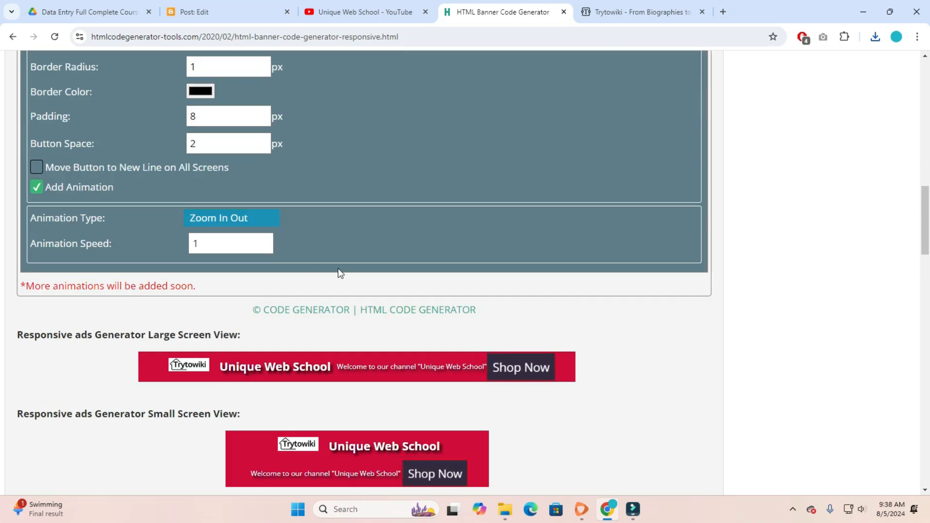
Switch to Blogger, open the post "Translation করার সঠিক নিয়ম" for editing and show it in Compose view
left_click(230, 6)
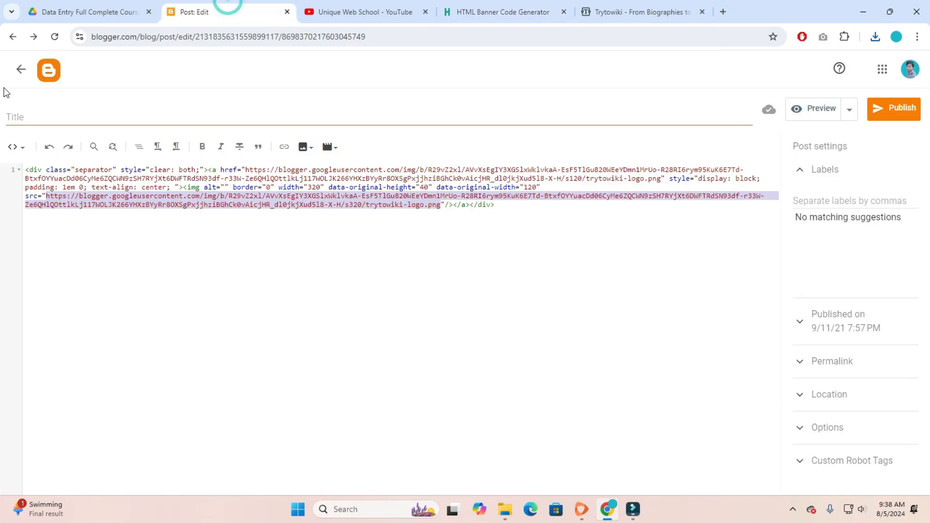
left_click(20, 69)
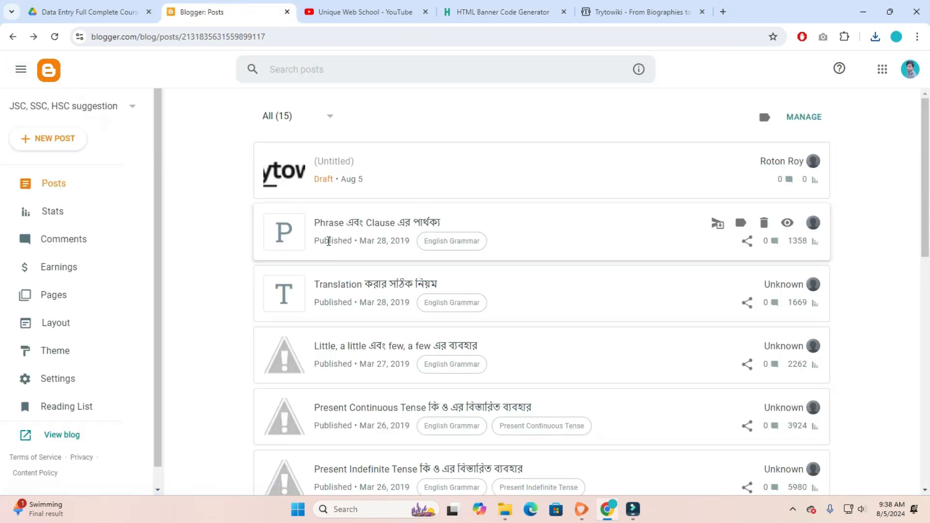
scroll(328, 241, "down", 1)
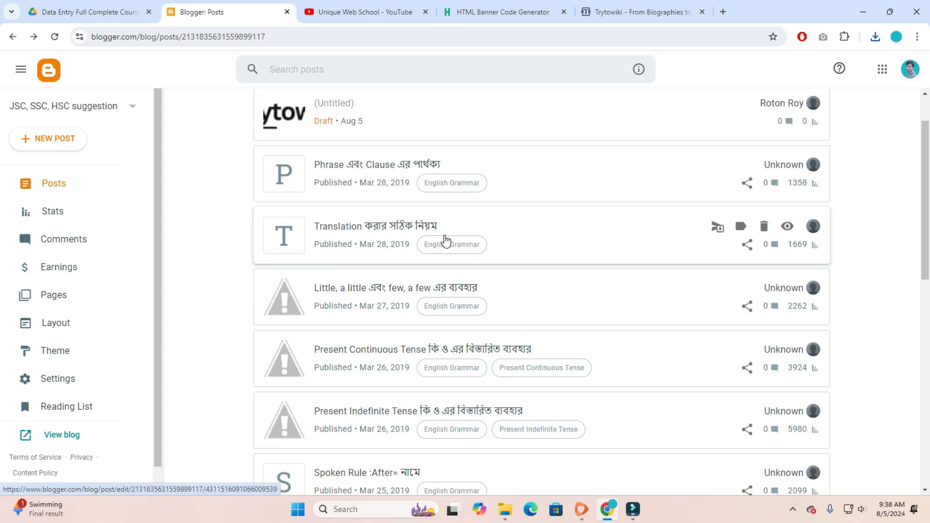
left_click(339, 236)
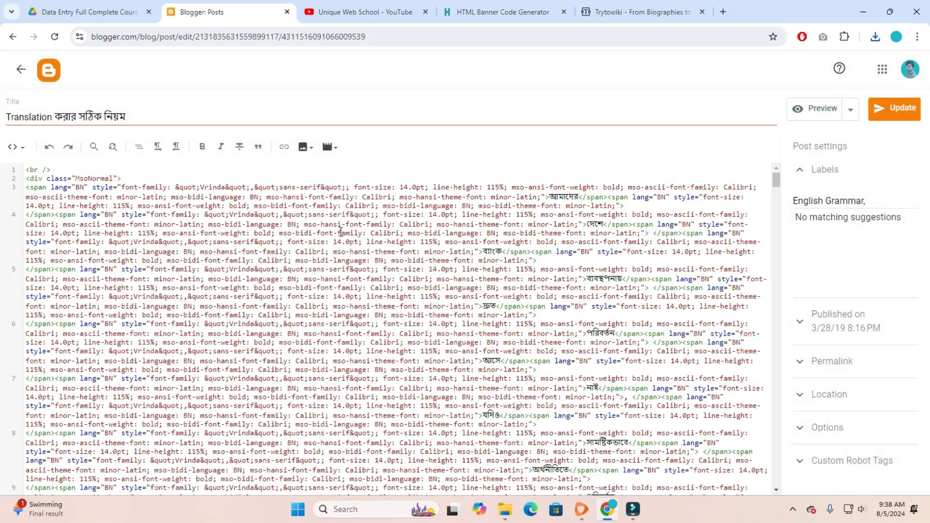
left_click(22, 148)
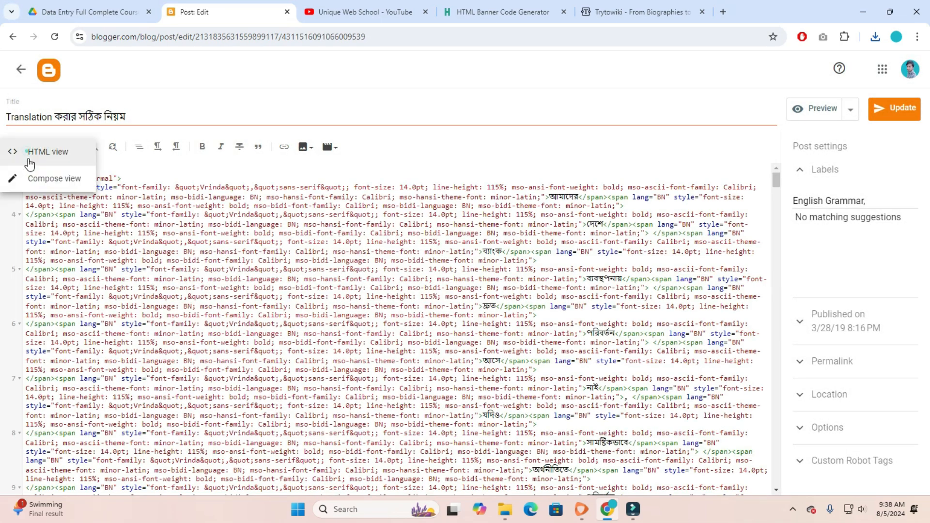
left_click(48, 175)
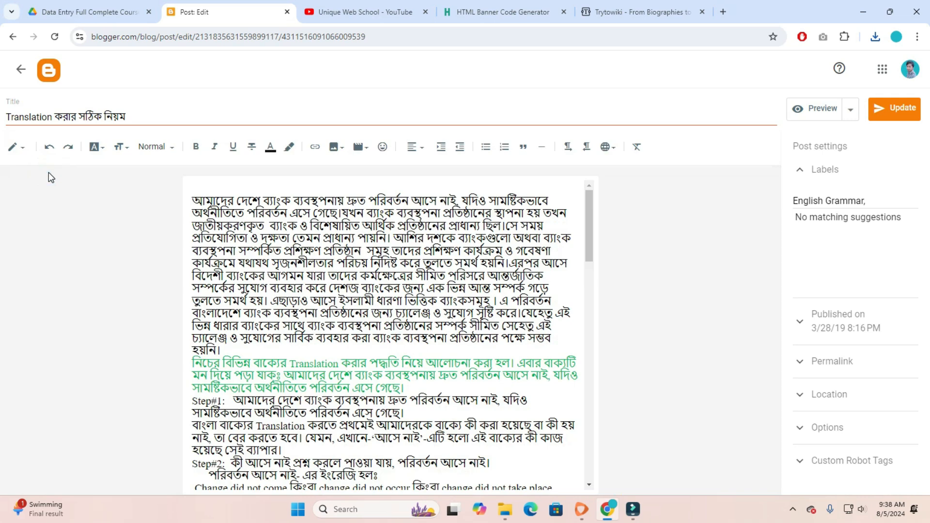
Switch to the HTML Banner Code Generator page and copy the complete generated HTML5 and CSS3 code of the responsive banner
scroll(379, 240, "down", 15)
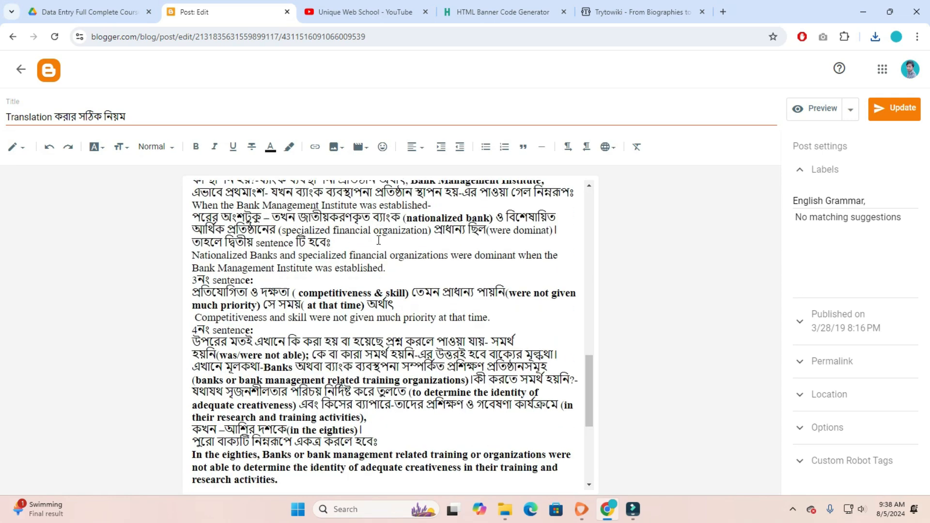
scroll(379, 240, "down", 4)
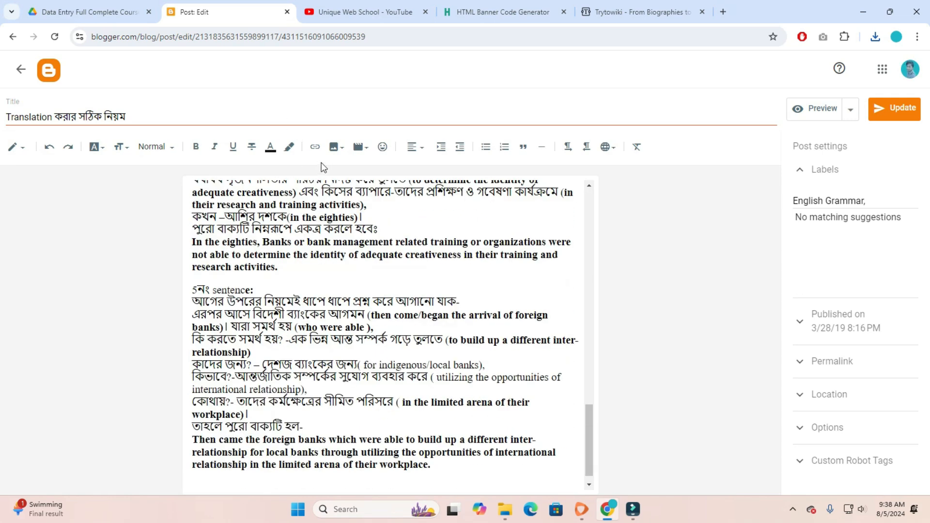
left_click(463, 13)
scroll(210, 245, "down", 9)
left_click(194, 245)
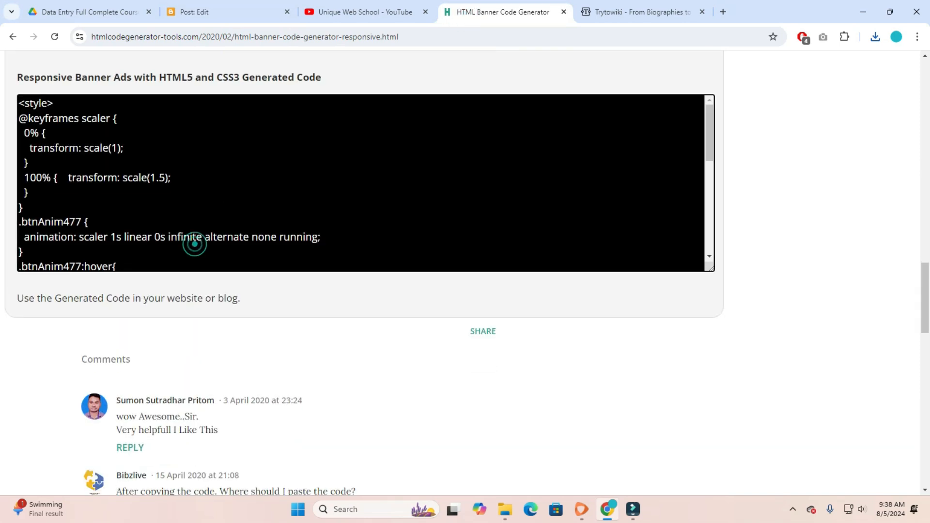
scroll(158, 200, "down", 9)
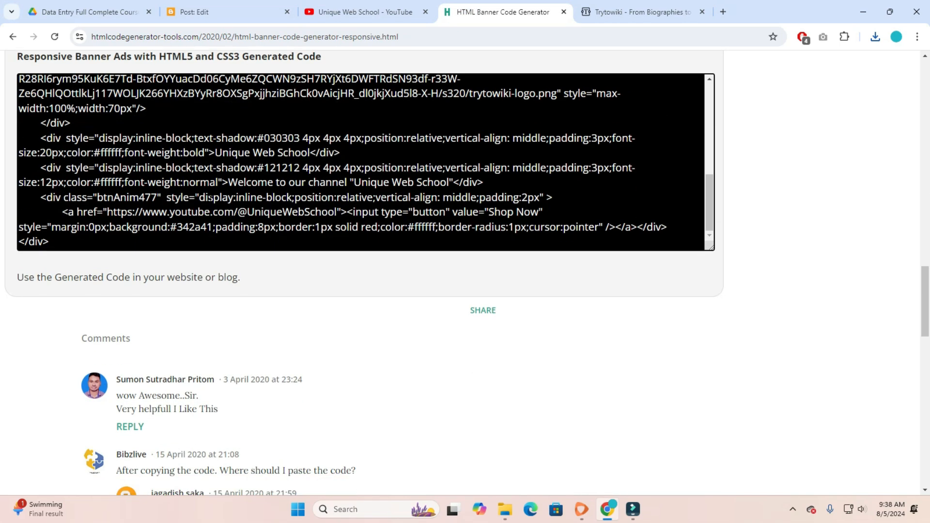
scroll(159, 199, "up", 10)
scroll(70, 195, "up", 6)
scroll(71, 195, "down", 5)
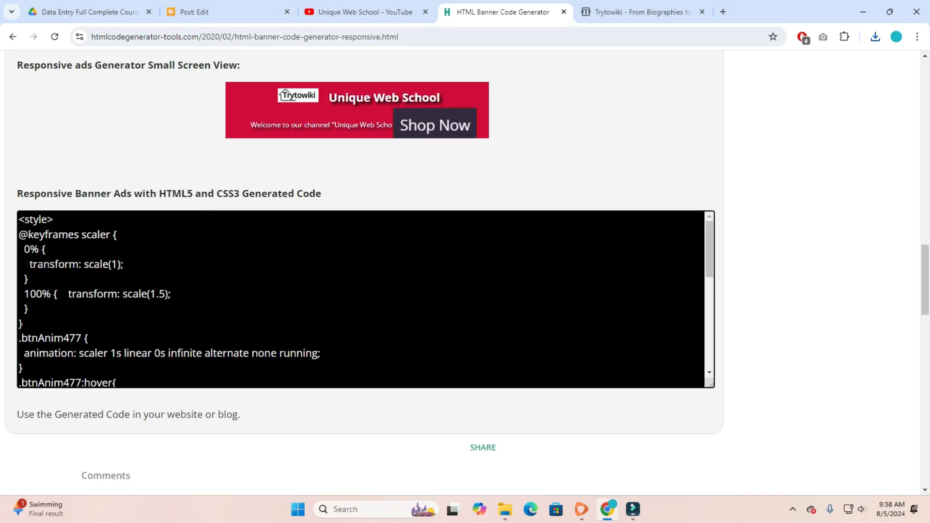
left_click_drag(18, 217, 141, 394)
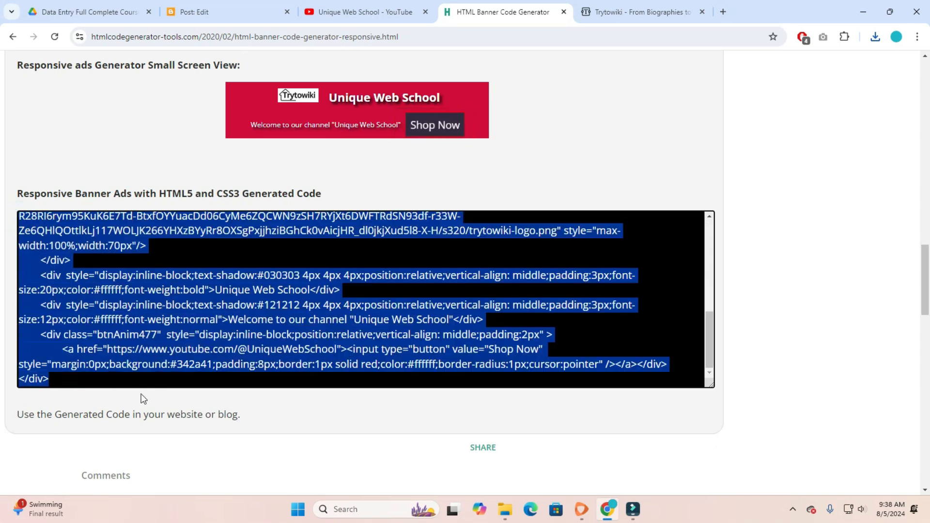
right_click(143, 299)
left_click(165, 297)
Switch back to the Blogger post, show it in HTML view and paste the banner code as plain text after the last line
left_click(217, 7)
scroll(285, 281, "down", 1)
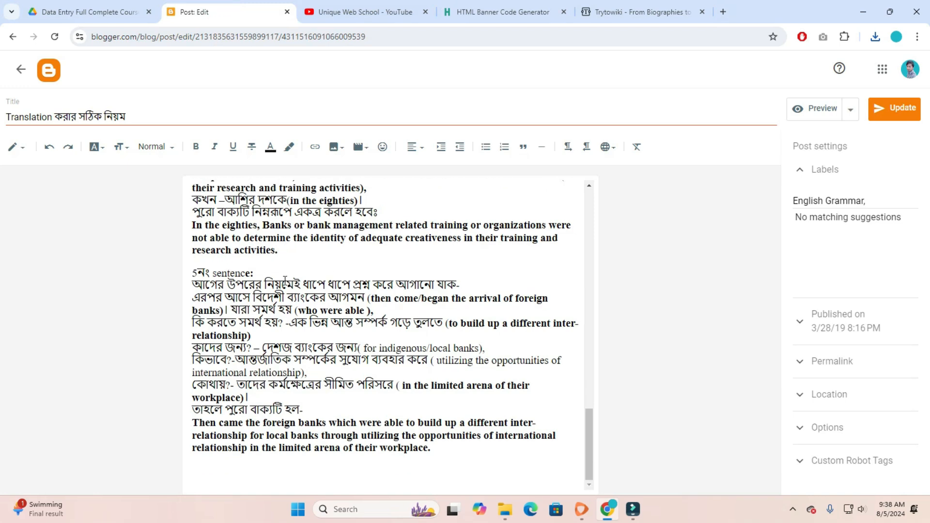
left_click(444, 449)
left_click(16, 146)
left_click(61, 132)
scroll(358, 270, "down", 20)
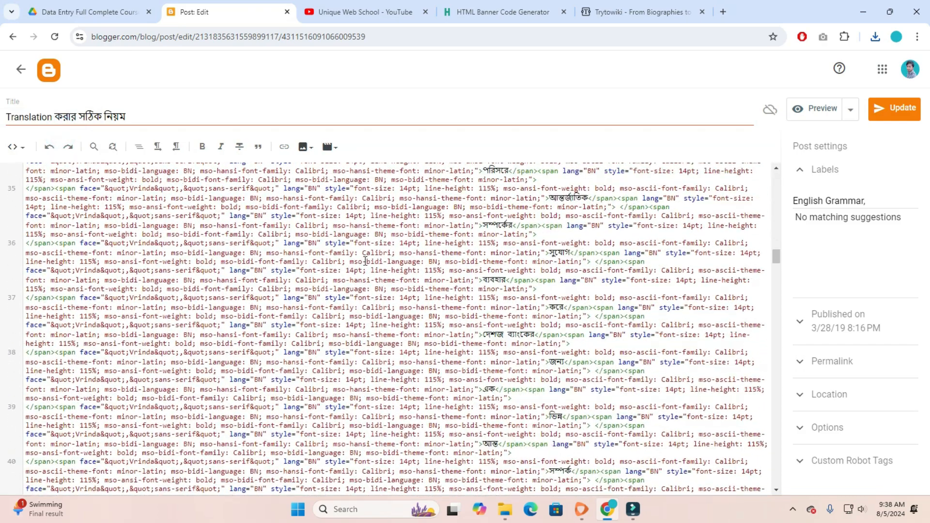
scroll(366, 261, "down", 15)
left_click_drag(774, 295, 797, 497)
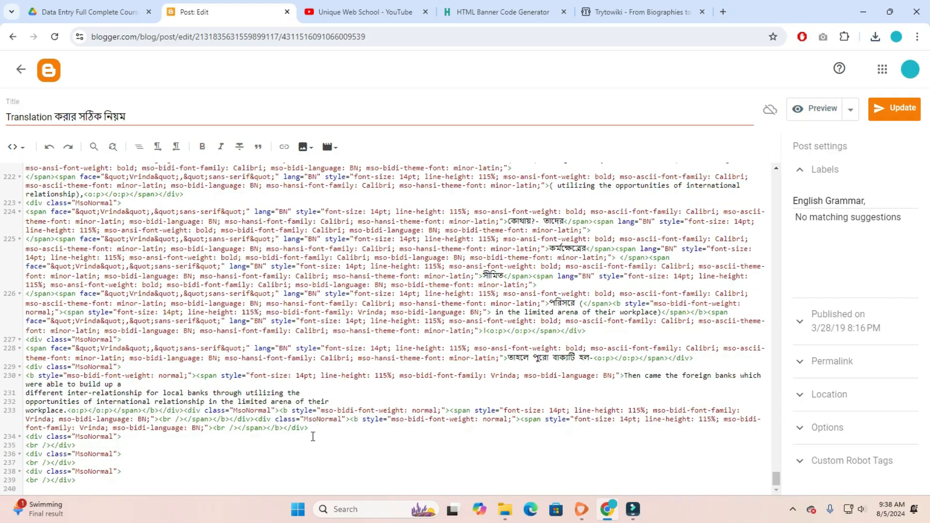
right_click(99, 486)
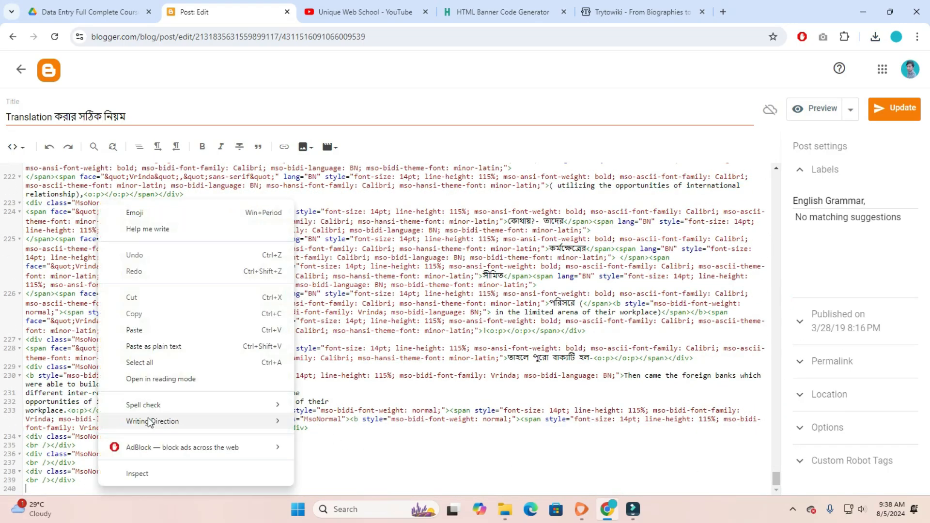
left_click(179, 346)
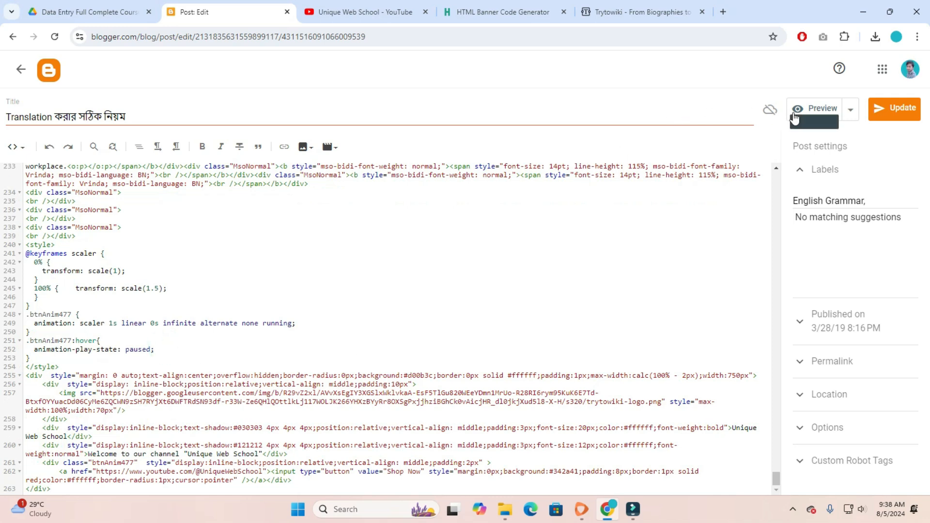
Return the post to Compose view, check the banner at its end and update the published post
left_click(15, 146)
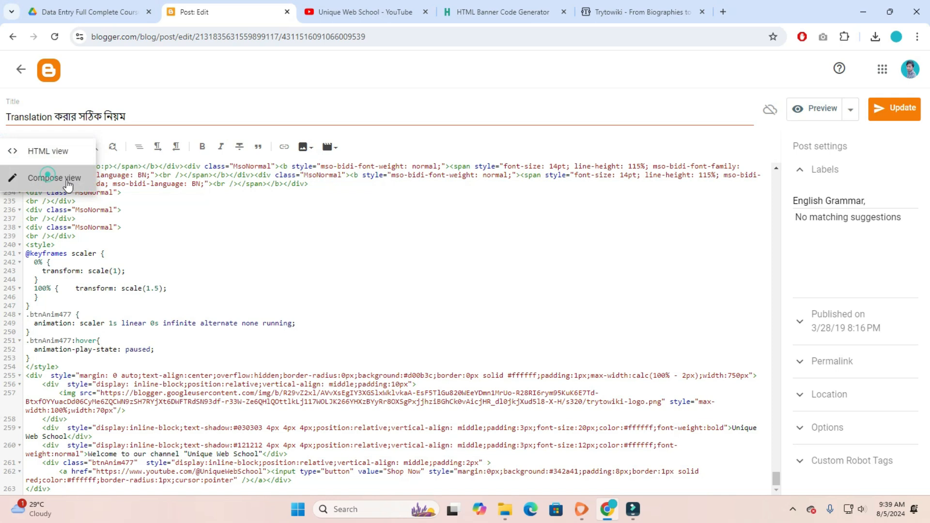
left_click(48, 172)
scroll(419, 390, "down", 15)
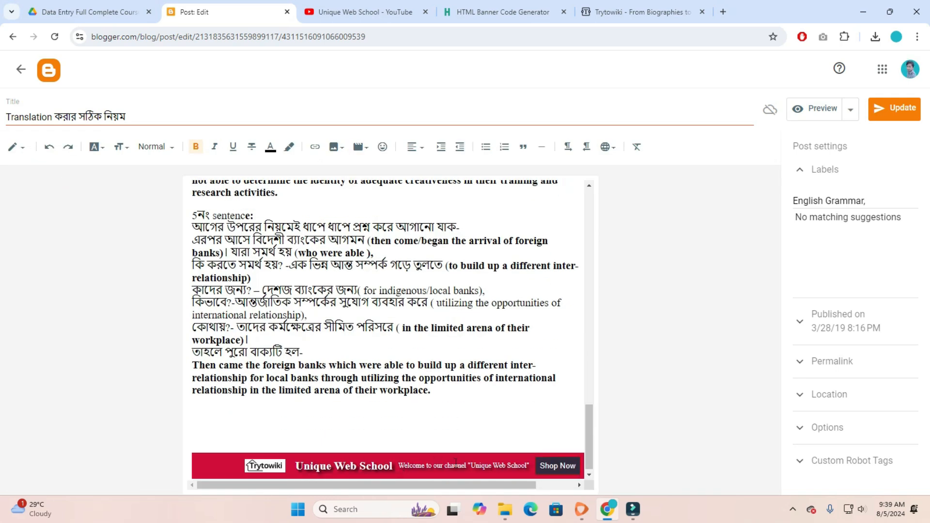
left_click(888, 115)
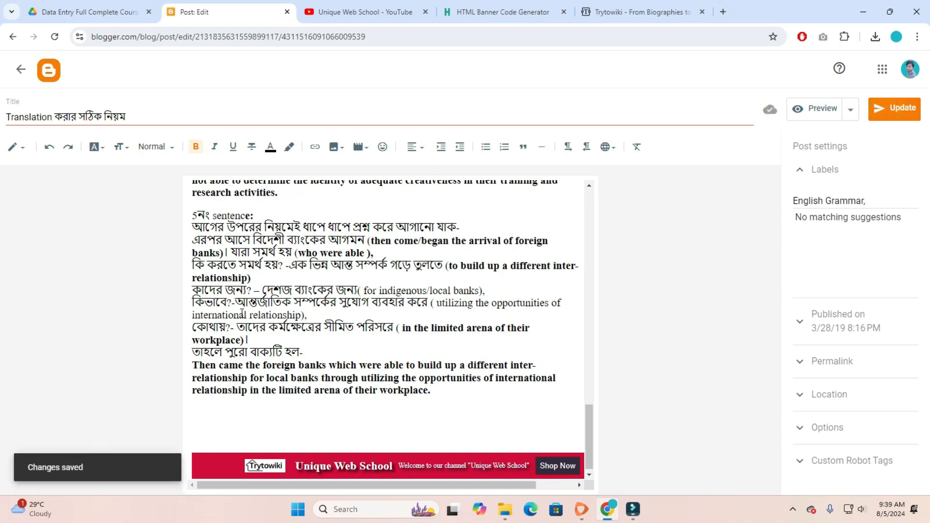
Go back to the posts list, open the published "Translation করার সঠিক নিয়ম" post and examine the banner below its text
left_click(21, 69)
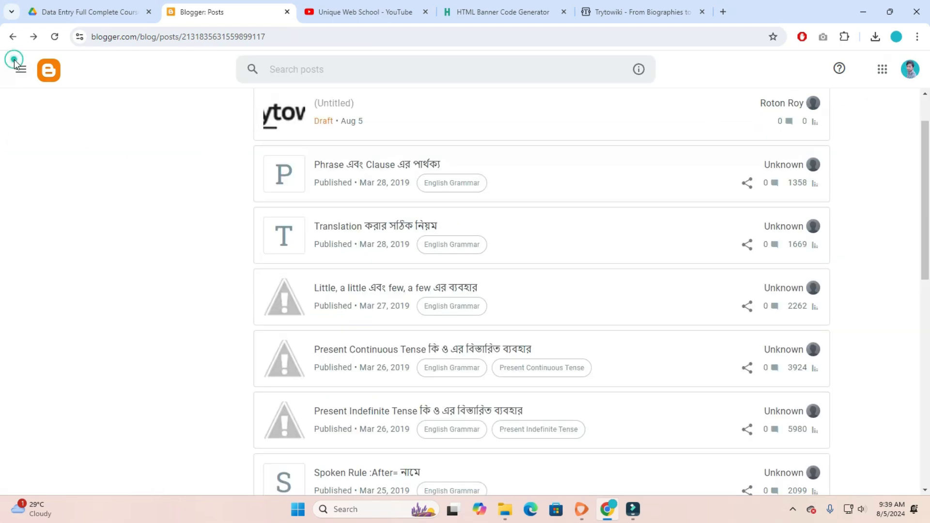
left_click(788, 226)
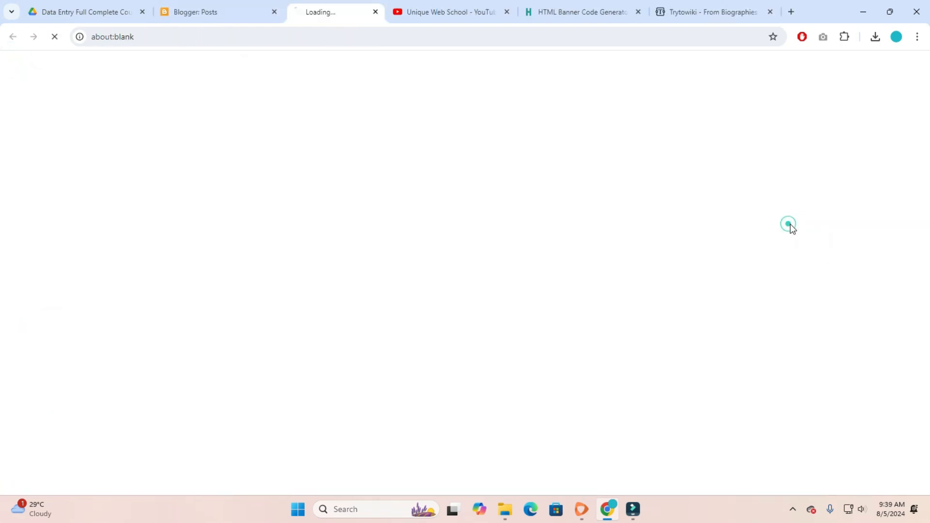
scroll(393, 266, "down", 15)
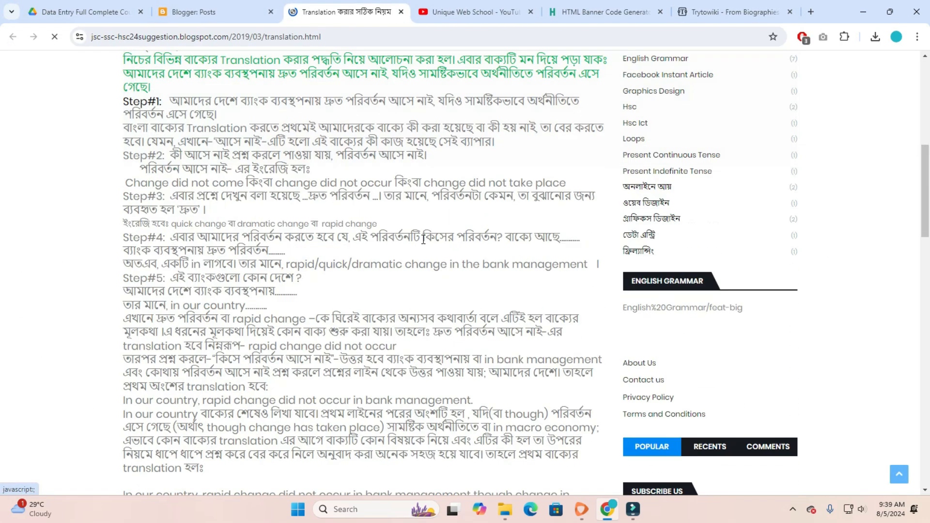
scroll(373, 260, "down", 12)
scroll(289, 229, "up", 4)
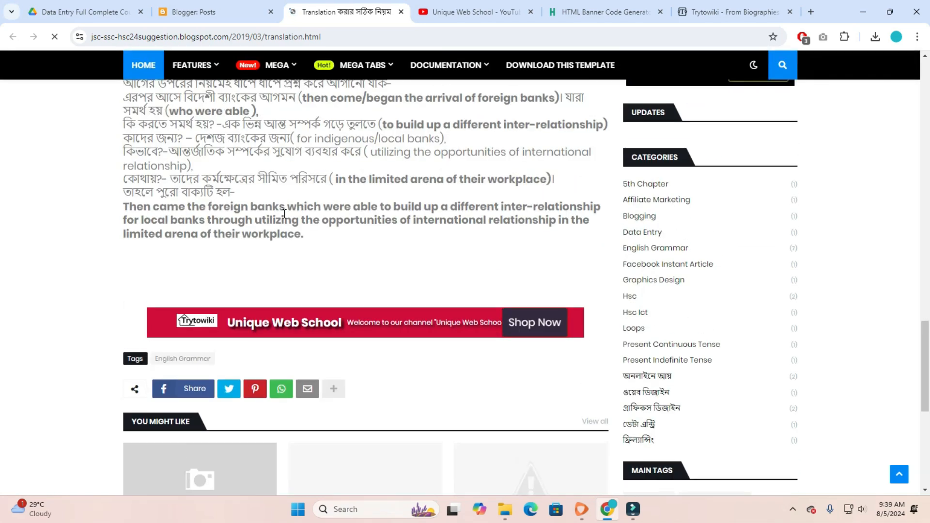
scroll(291, 216, "down", 2)
scroll(291, 216, "down", 1)
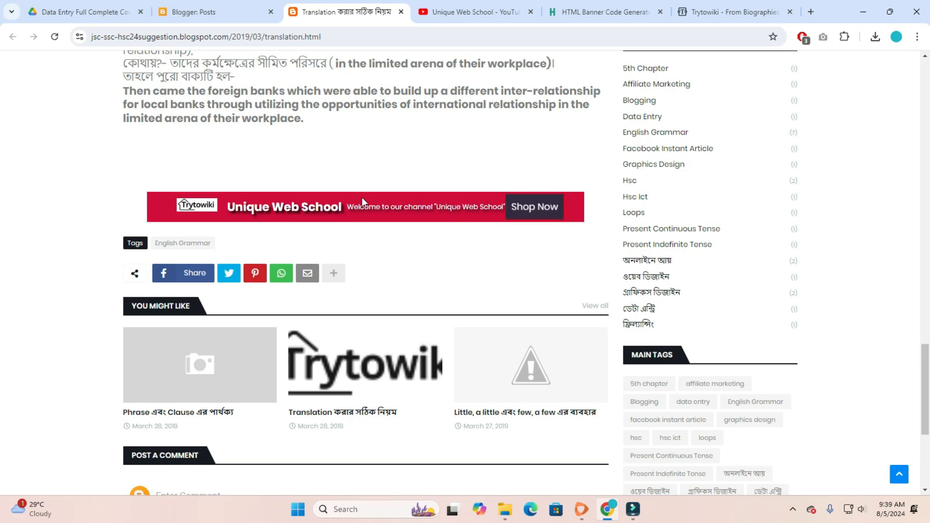
Switch to the Unique Web School channel page on YouTube
left_click(464, 20)
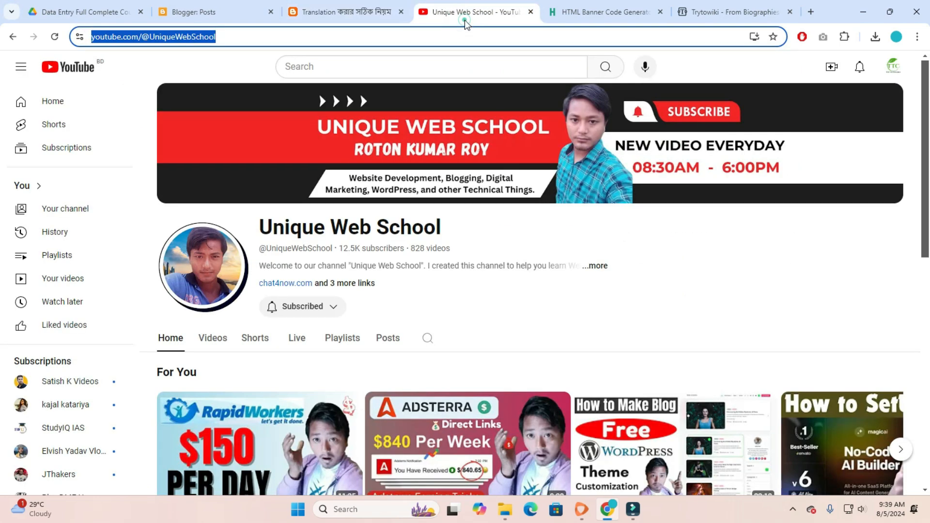
left_click(576, 241)
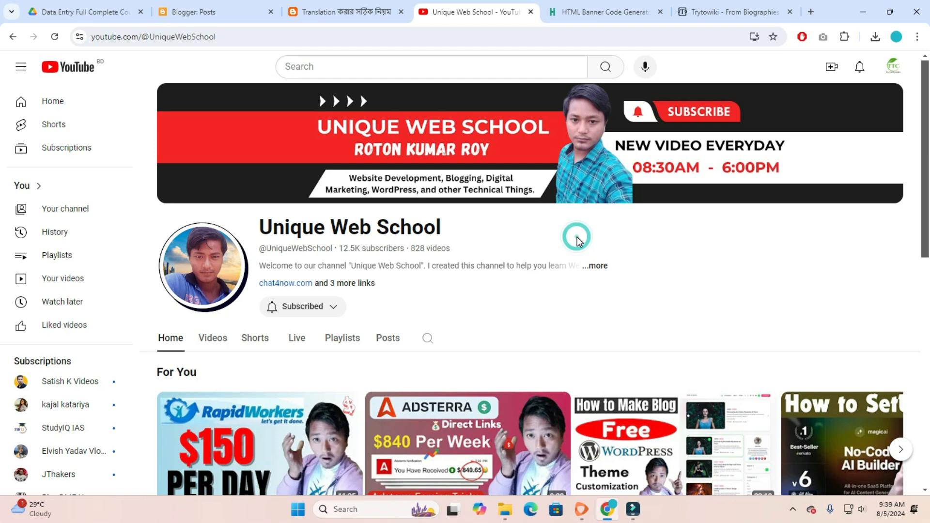